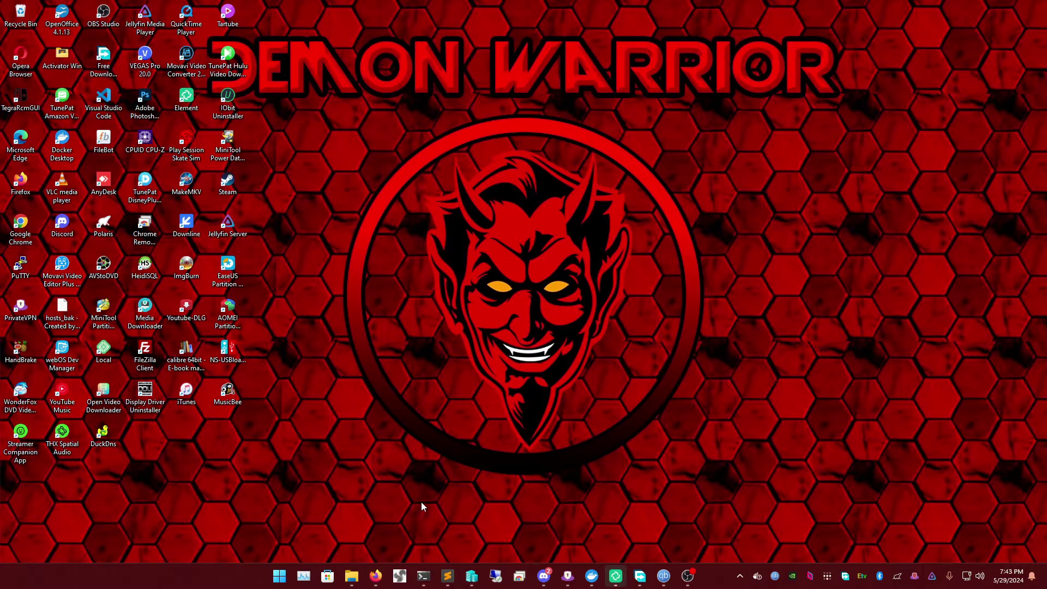
# Show thumbnails of the four open Firefox windows, including the Cloudflare Records page
pyautogui.moveTo(375, 576)
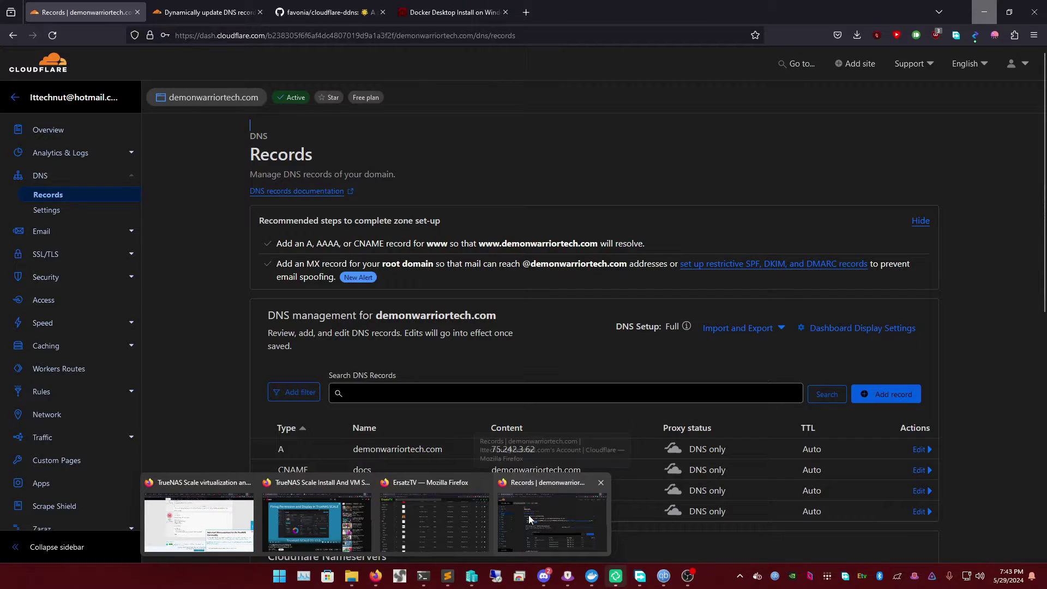
# Switch to the favonia/cloudflare-ddns GitHub README and find the docker-compose.yml instructions
pyautogui.click(529, 519)
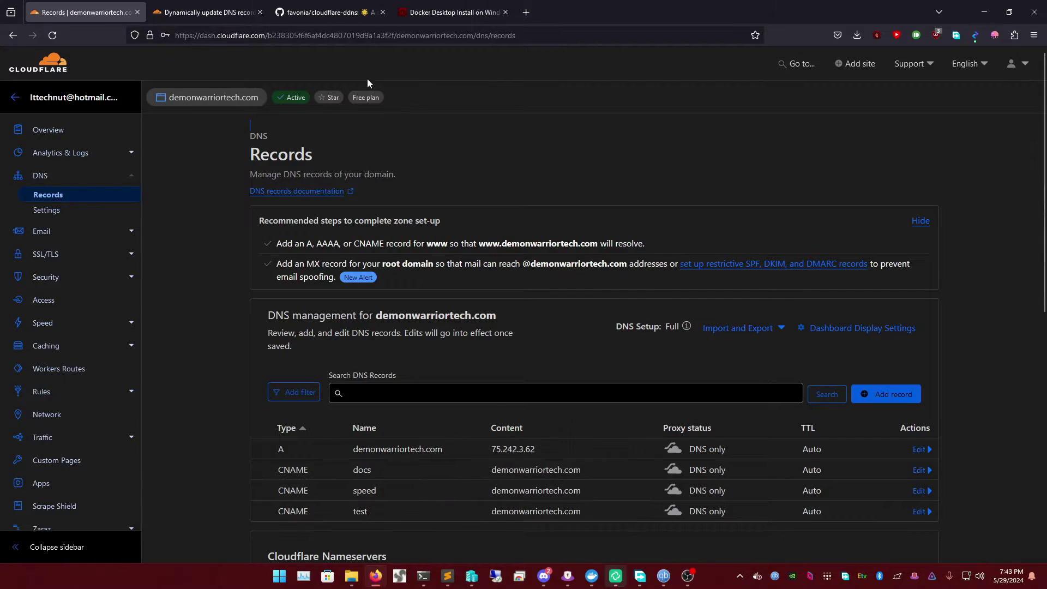
pyautogui.click(306, 16)
pyautogui.scroll(-1, 470, 365)
pyautogui.scroll(1, 449, 404)
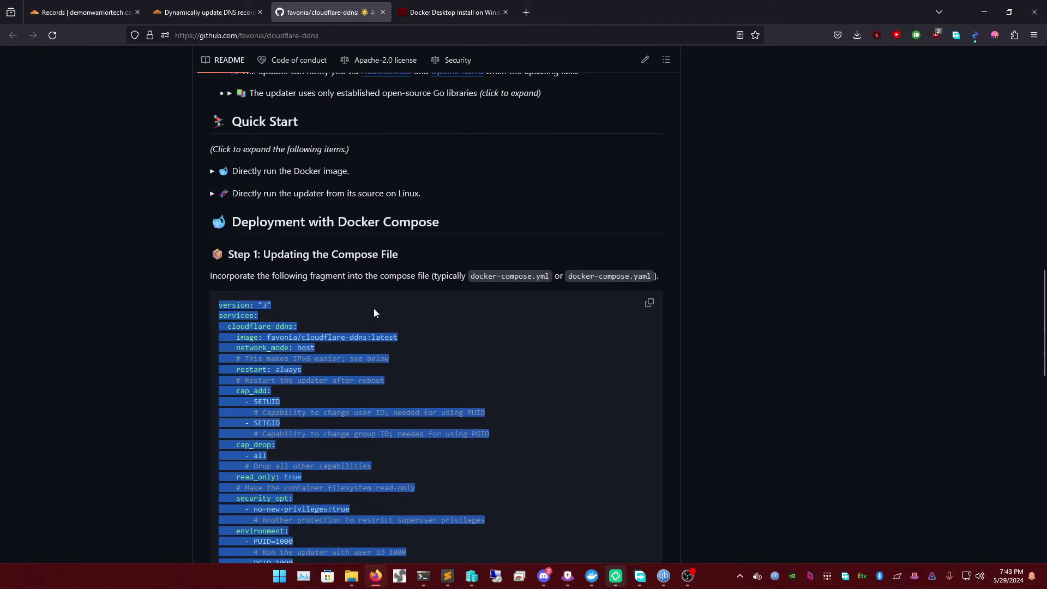
pyautogui.doubleClick(517, 277)
pyautogui.tripleClick(517, 277)
pyautogui.tripleClick(554, 280)
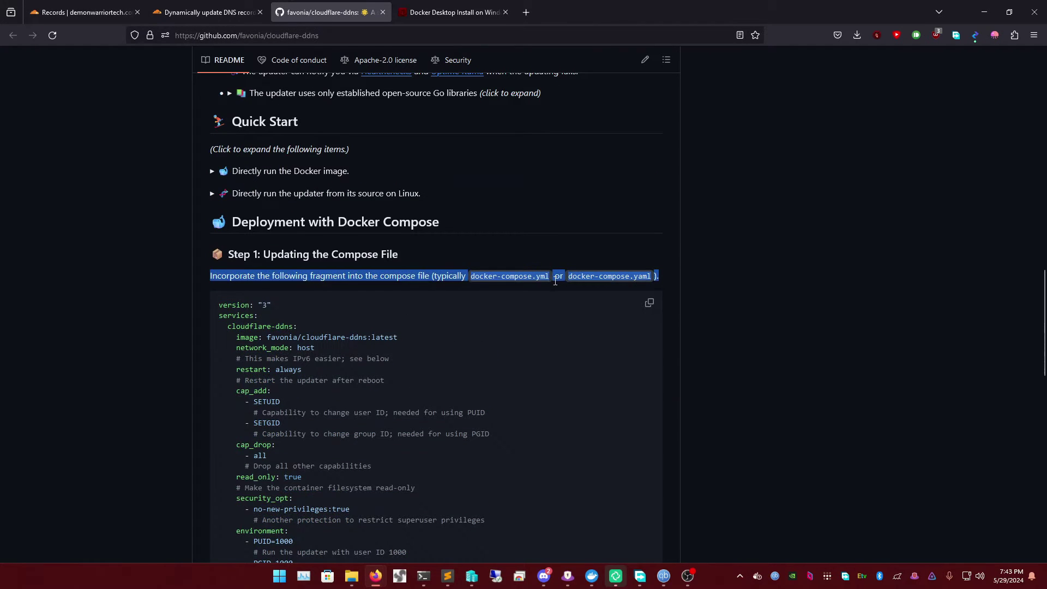
pyautogui.doubleClick(577, 275)
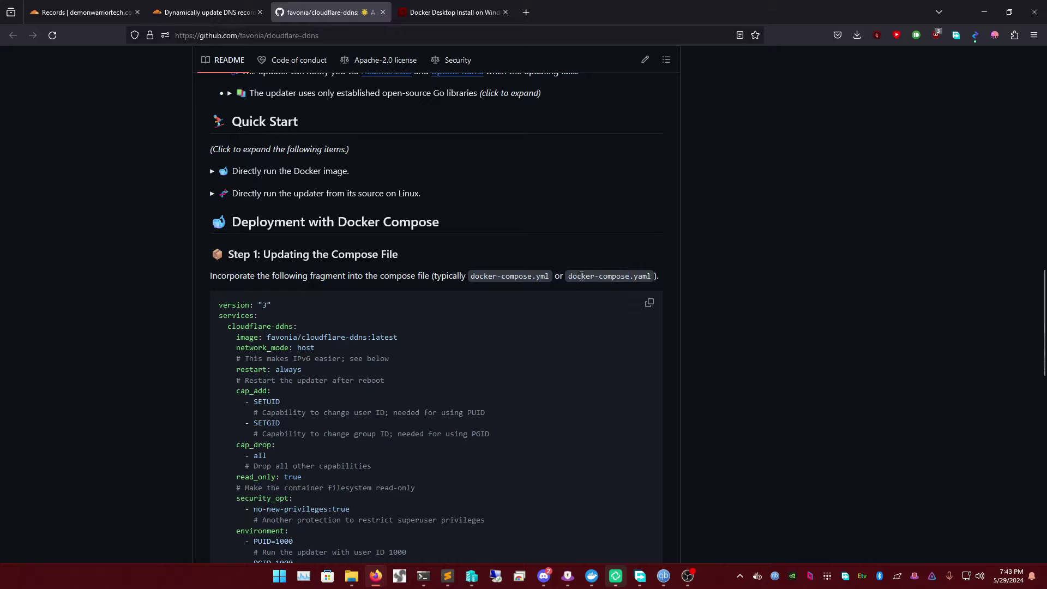
pyautogui.doubleClick(627, 276)
pyautogui.doubleClick(517, 277)
pyautogui.click(489, 275)
# Copy the Docker Compose code block from Step 1: Updating the Compose File
pyautogui.scroll(-1, 299, 309)
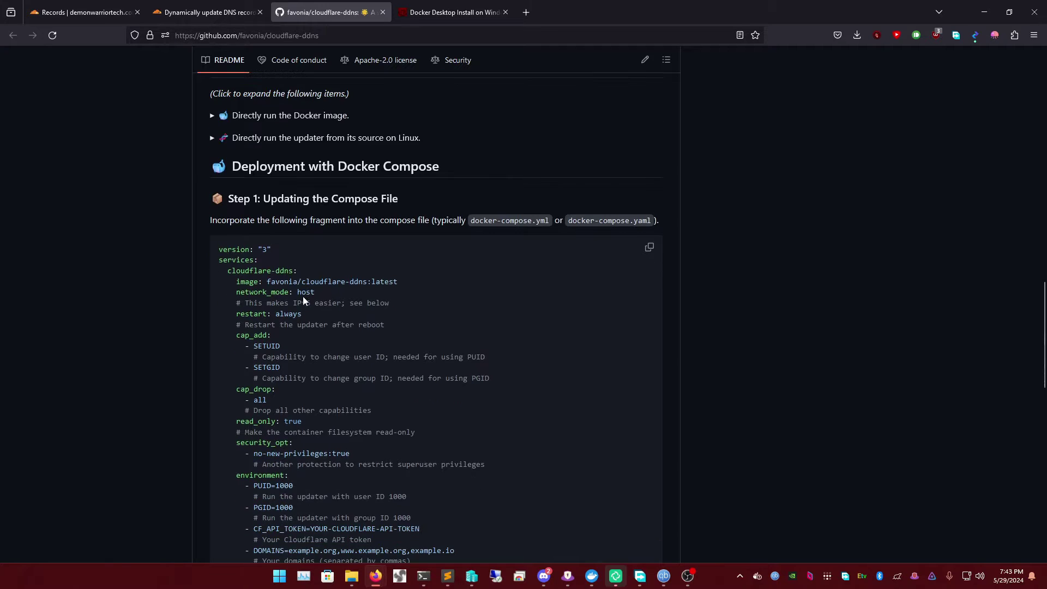
pyautogui.moveTo(220, 249); pyautogui.dragTo(515, 323)
pyautogui.rightClick(516, 327)
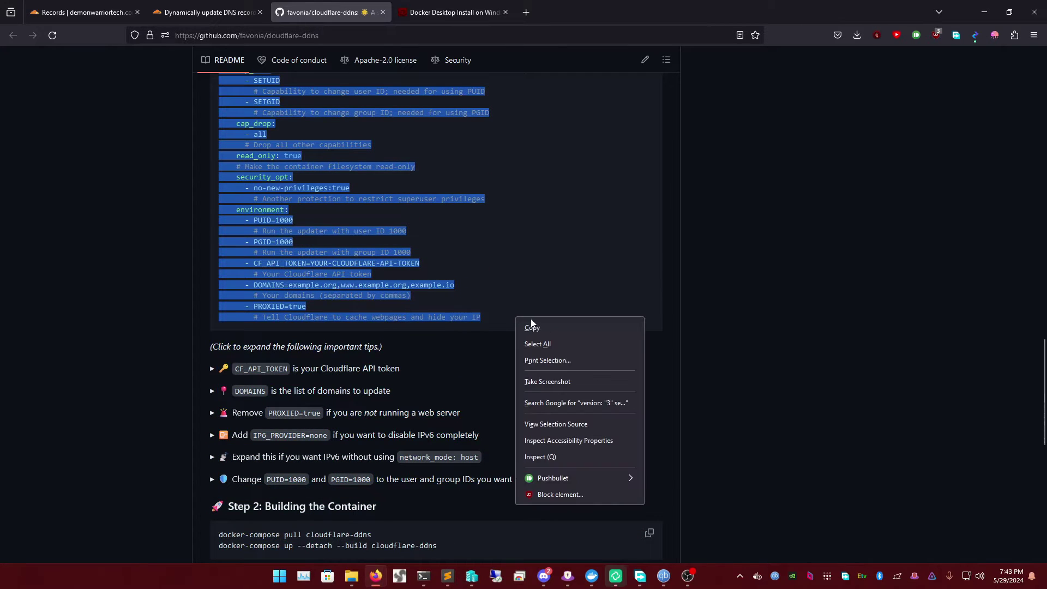
pyautogui.click(522, 328)
pyautogui.scroll(5, 499, 283)
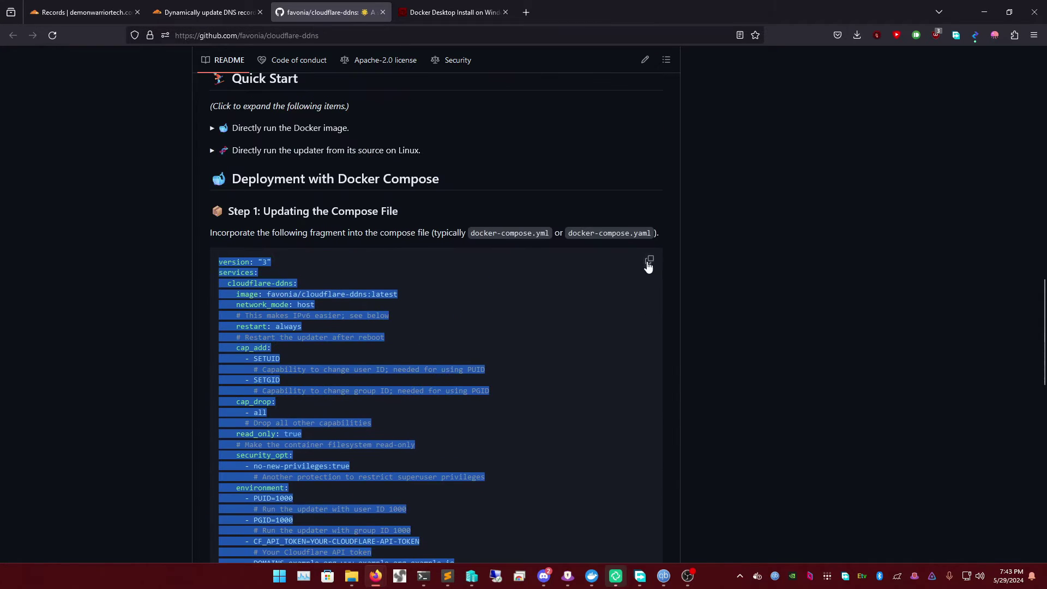
pyautogui.click(649, 260)
# Open the C:\Tools\DDNS folder in File Explorer
pyautogui.moveTo(351, 578)
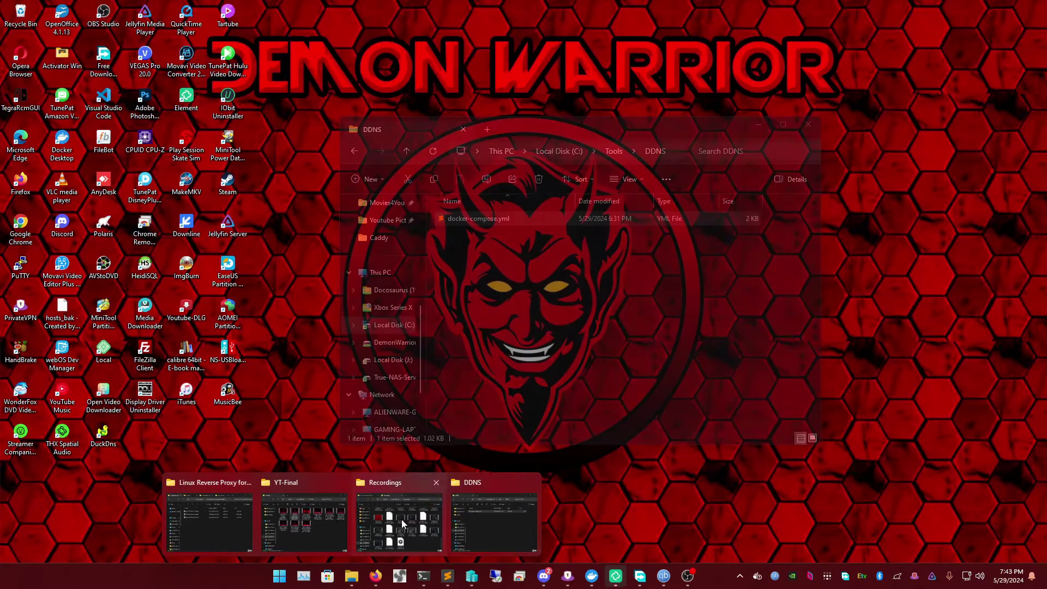
pyautogui.click(476, 518)
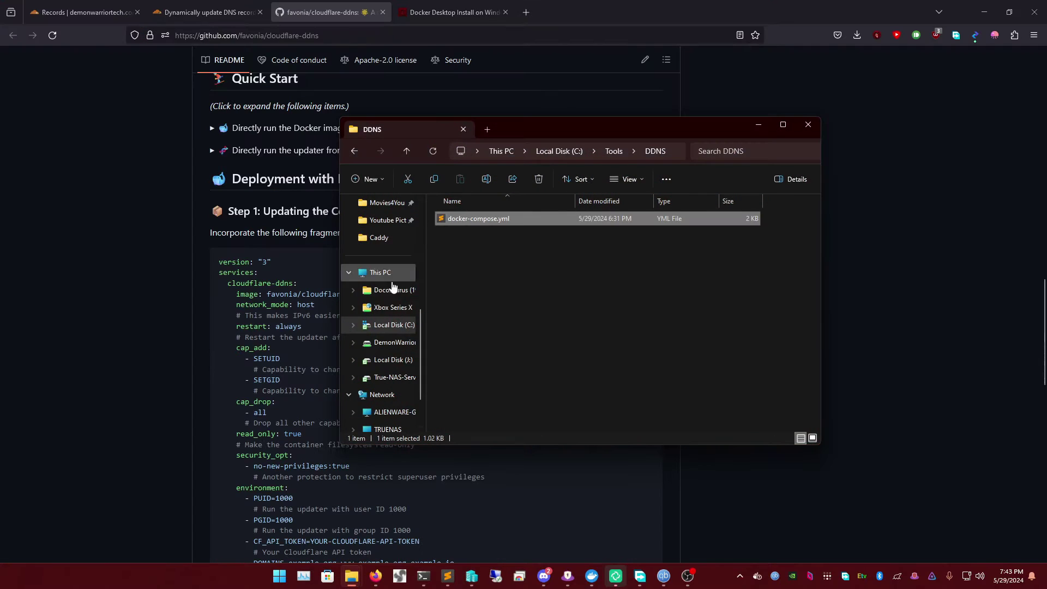
pyautogui.click(393, 326)
pyautogui.doubleClick(471, 336)
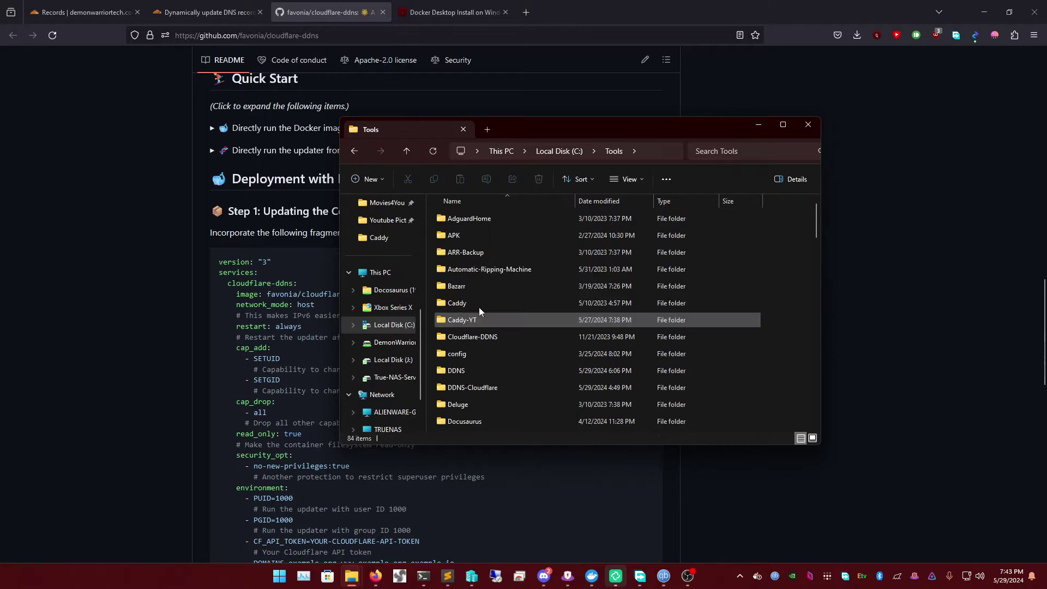
pyautogui.press('d')
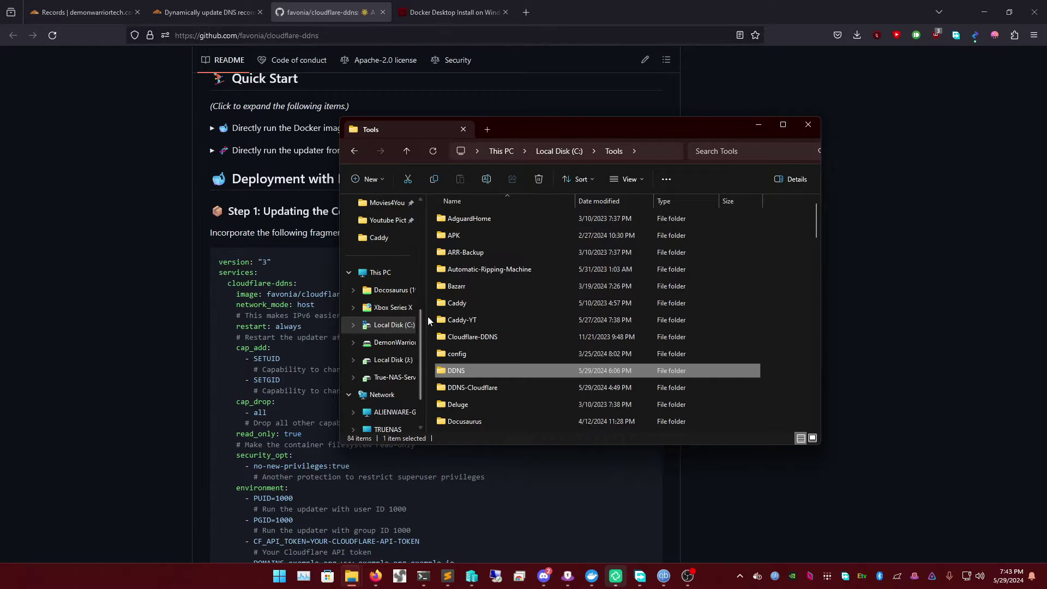
pyautogui.doubleClick(474, 371)
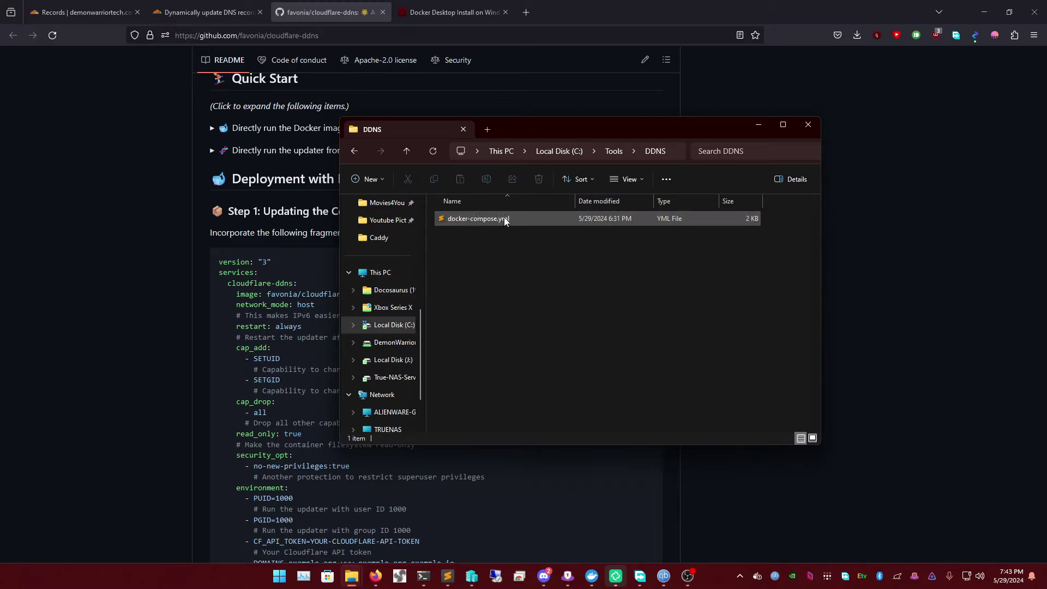
# Delete the accidental New Text Document and open docker-compose.yml in Sublime Text
pyautogui.rightClick(480, 255)
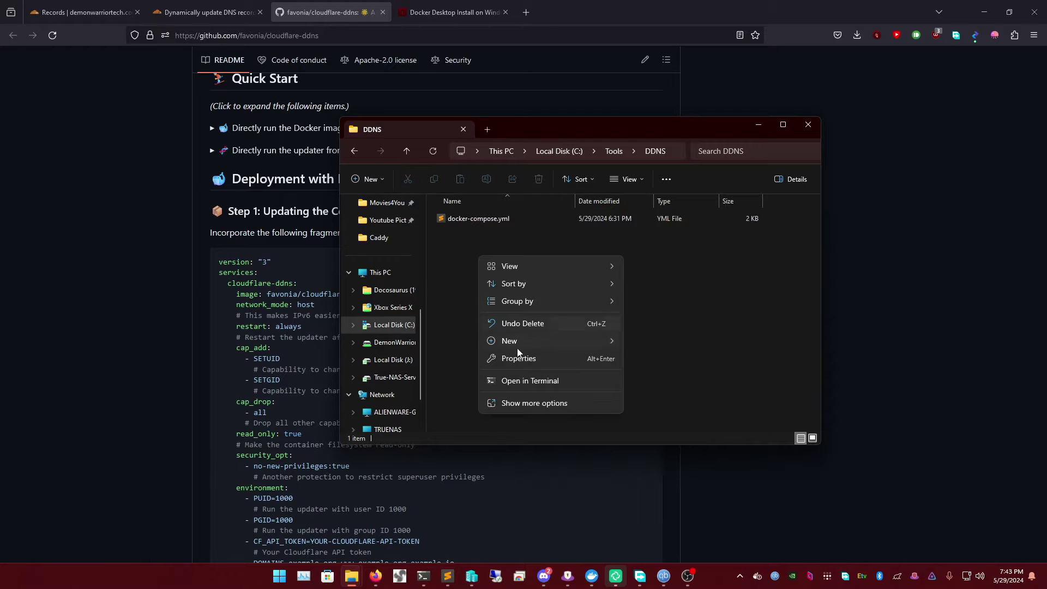
pyautogui.moveTo(520, 345)
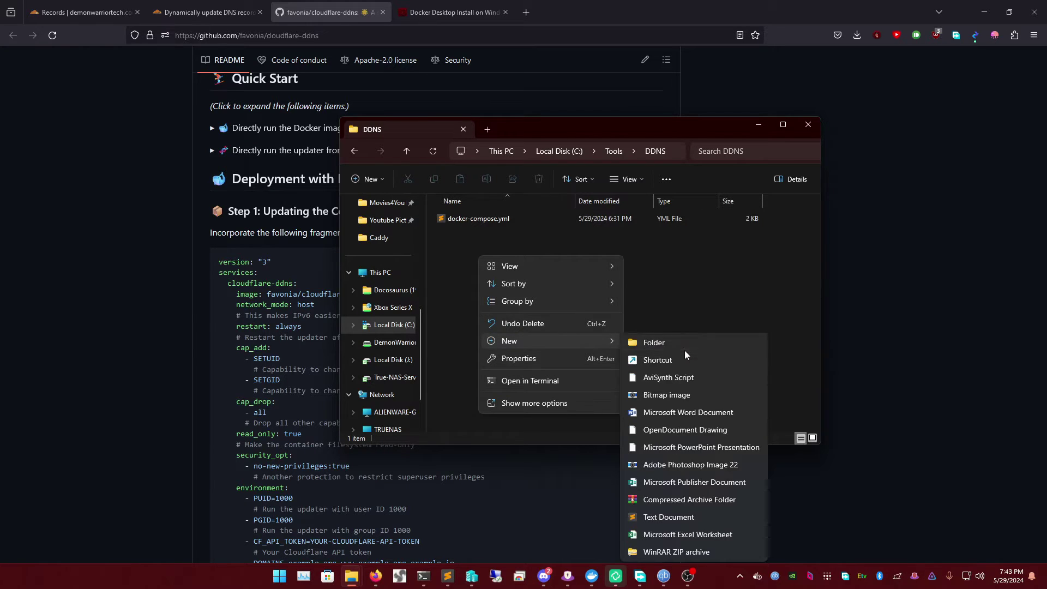
pyautogui.click(665, 519)
pyautogui.write('docker-comp')
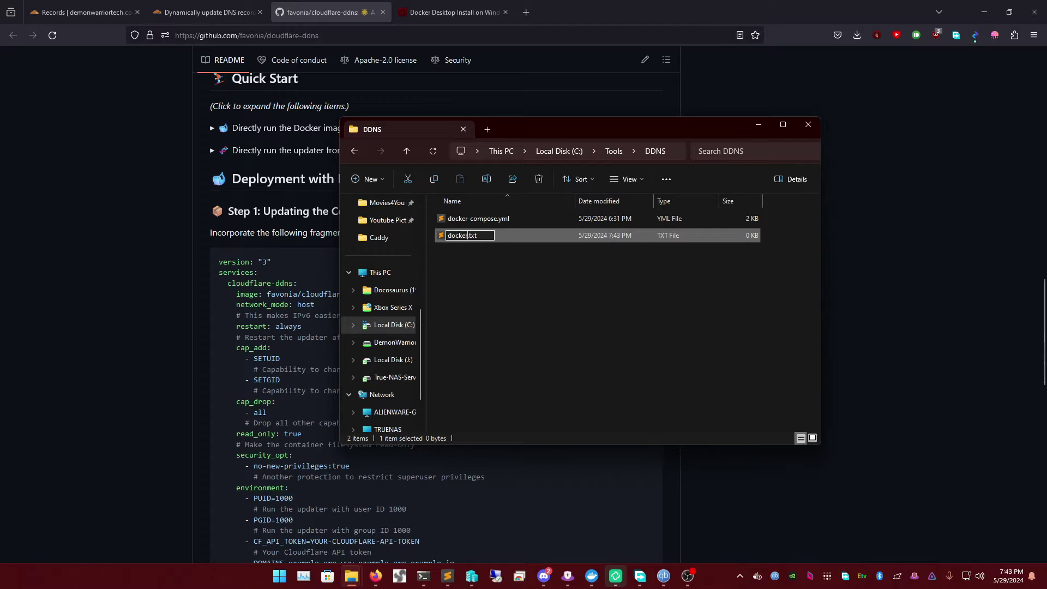
pyautogui.write('ose.yml')
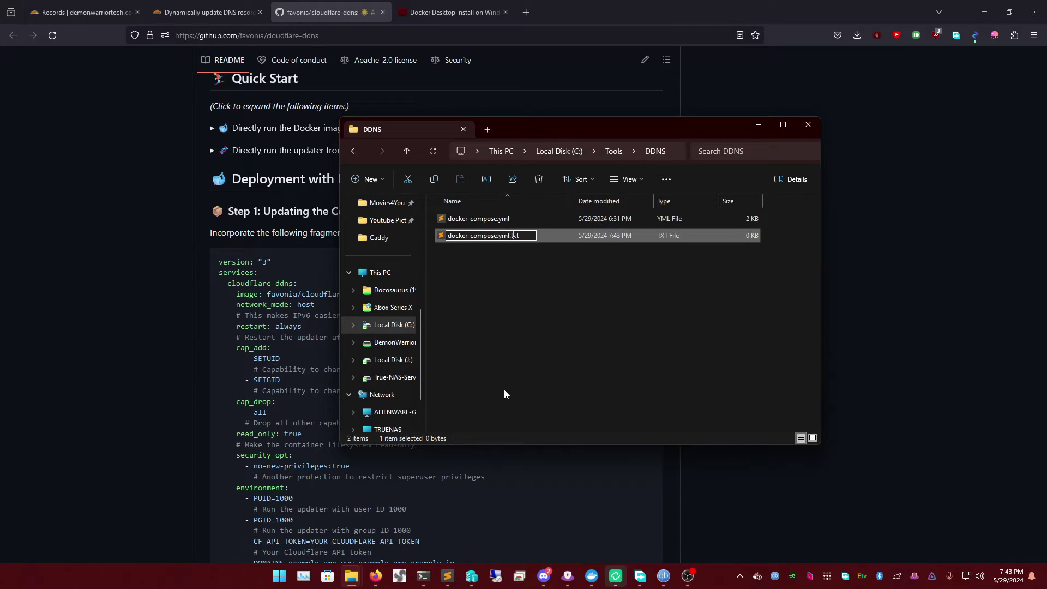
pyautogui.press('Delete')
pyautogui.press('Delete')
pyautogui.press('Delete')
pyautogui.press('Delete')
pyautogui.press('Return')
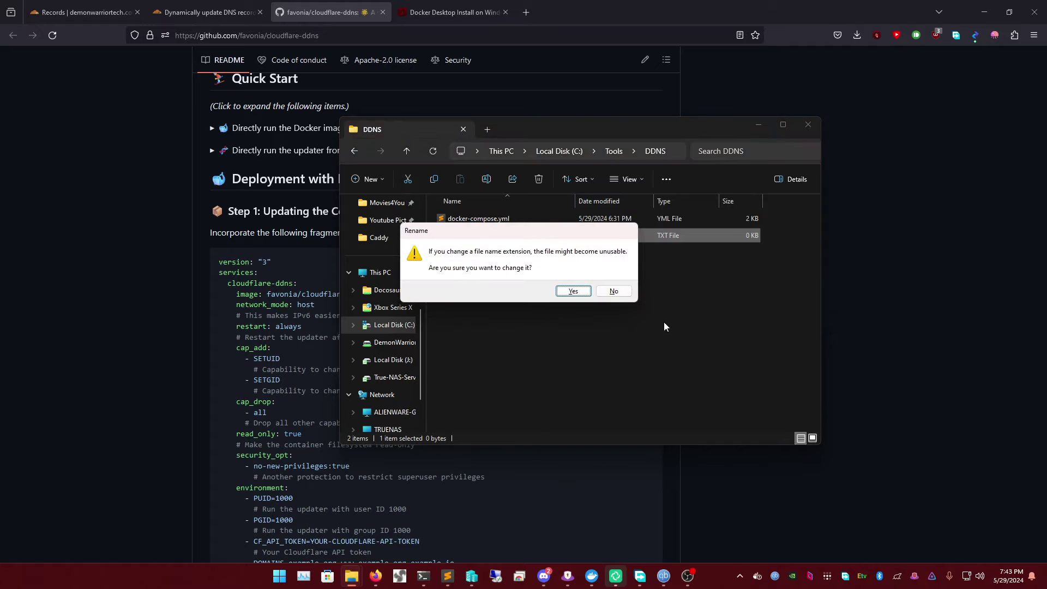
pyautogui.click(614, 290)
pyautogui.click(482, 235)
pyautogui.press('Escape')
pyautogui.press('Delete')
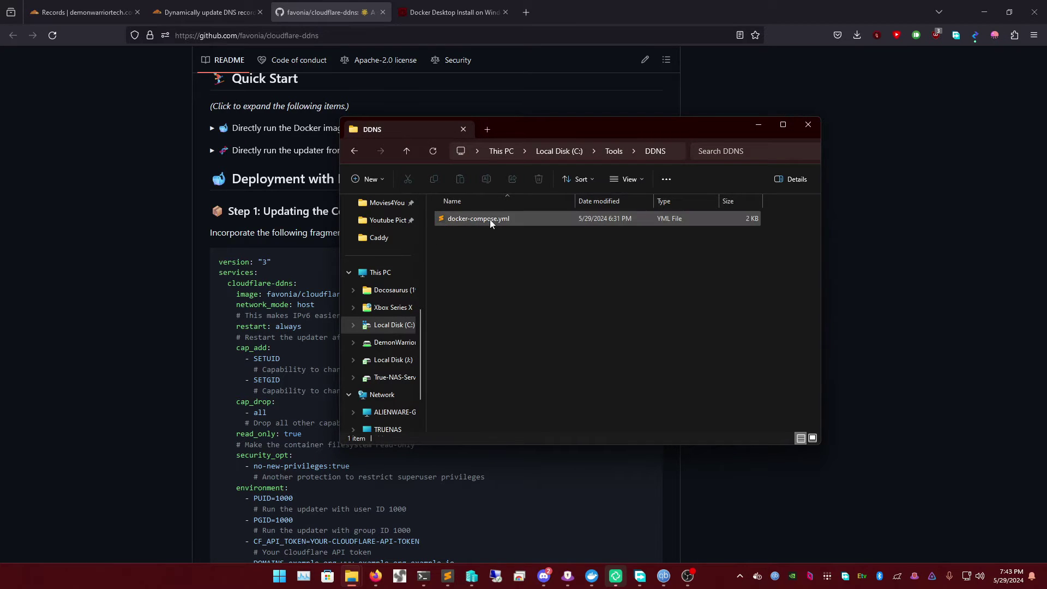
pyautogui.doubleClick(489, 219)
# Replace the file with the copied README compose config and set PROXIED to false
pyautogui.scroll(6, 665, 281)
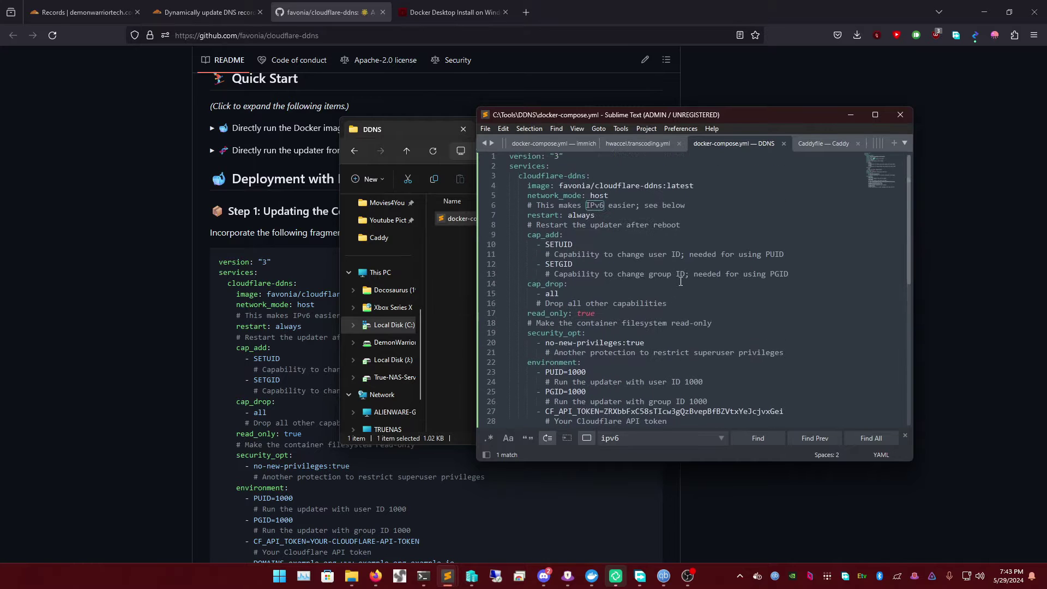
pyautogui.hotkey('ctrl', 'a')
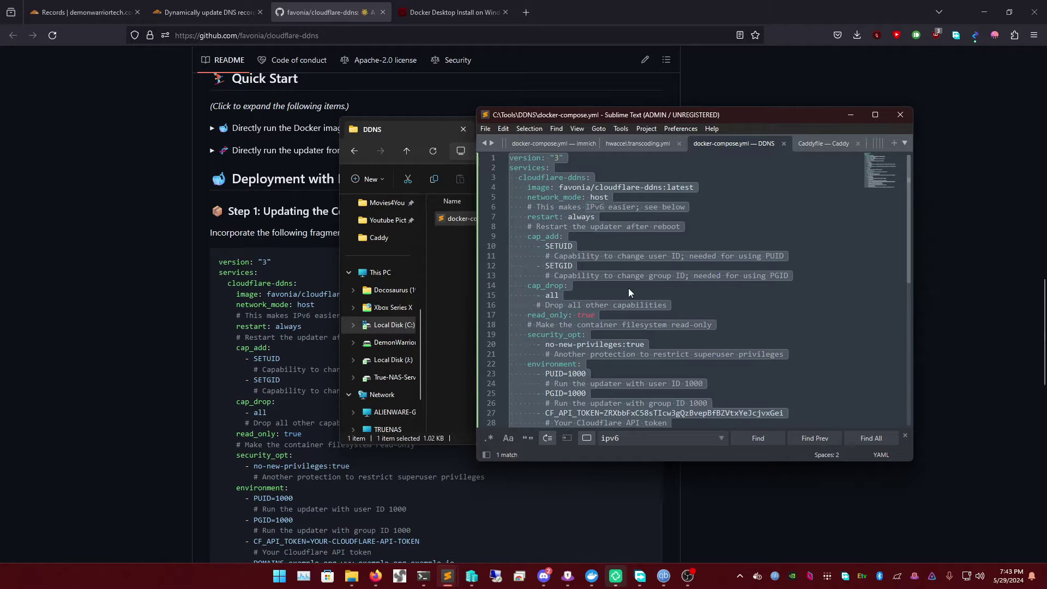
pyautogui.hotkey('ctrl', 'v')
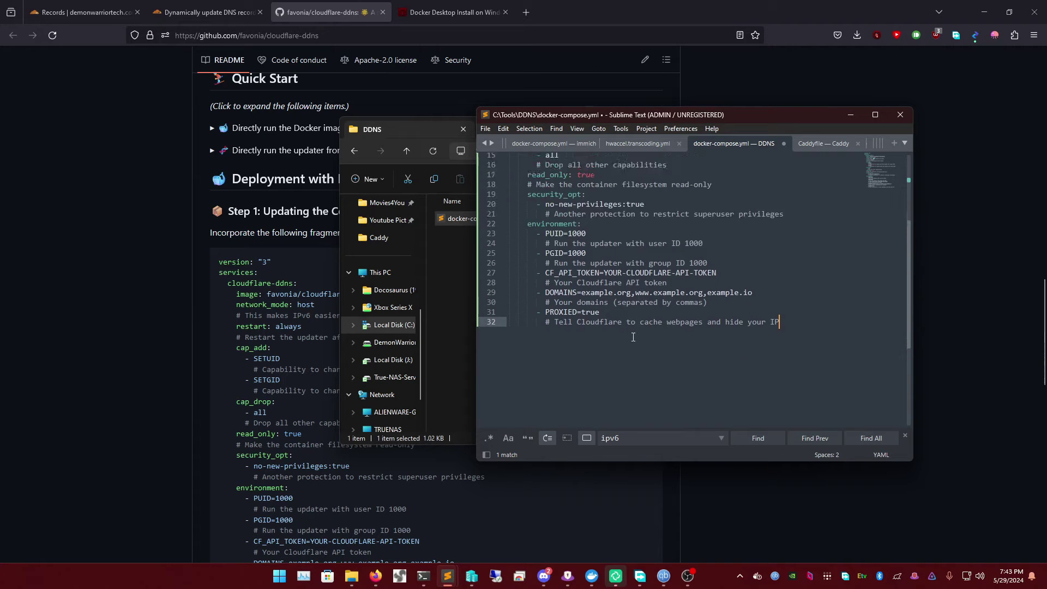
pyautogui.doubleClick(614, 384)
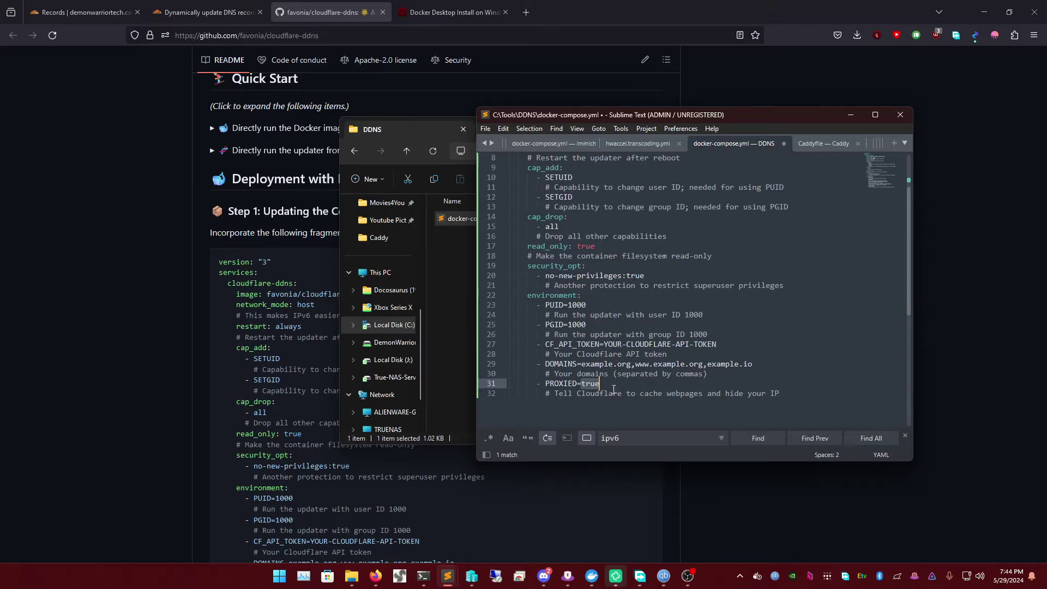
pyautogui.hotkey('ctrl', 'z')
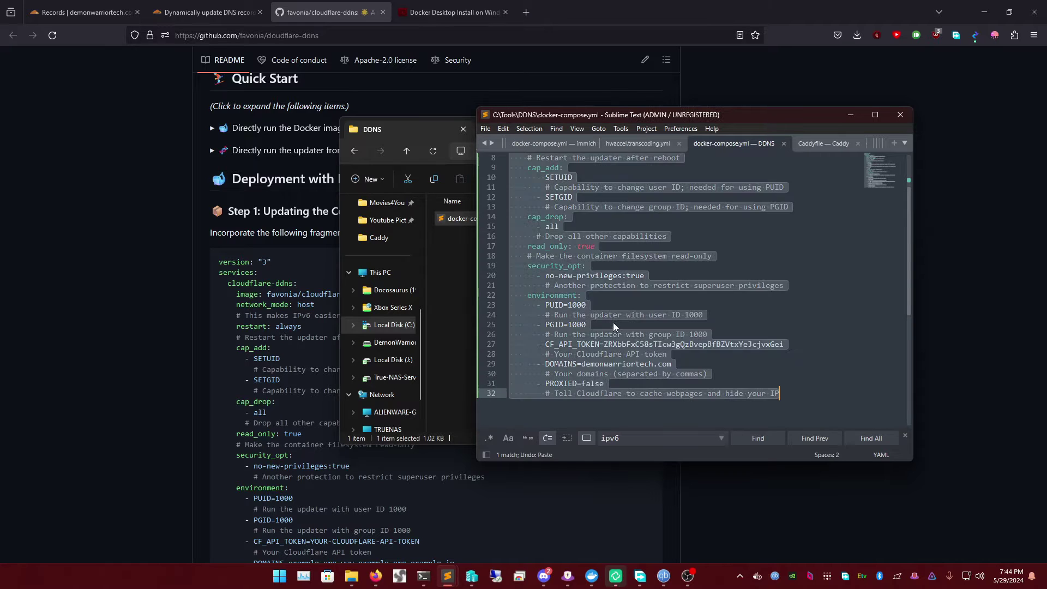
pyautogui.hotkey('ctrl', 'y')
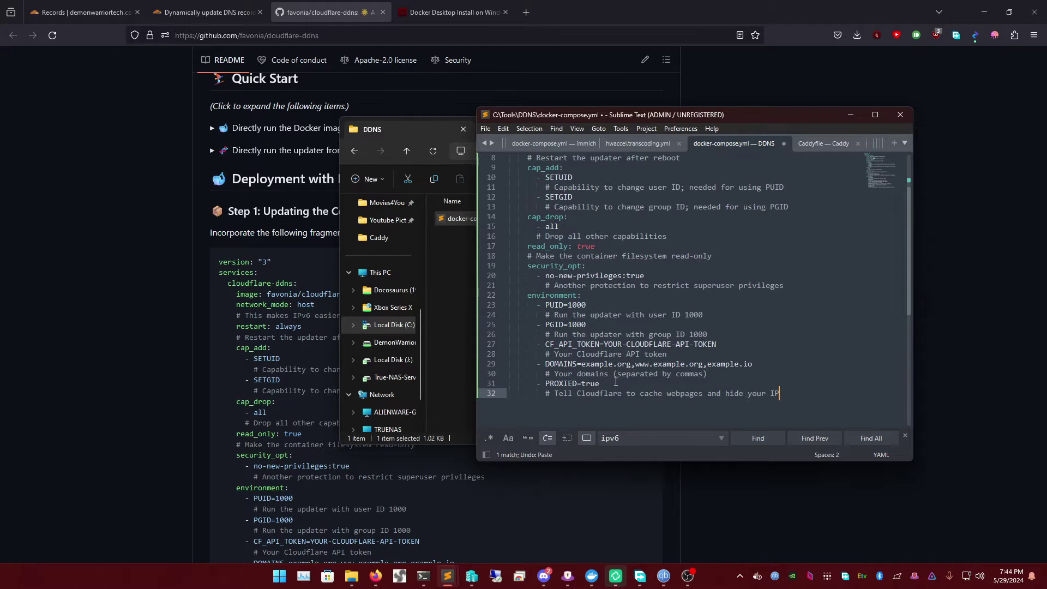
pyautogui.doubleClick(616, 383)
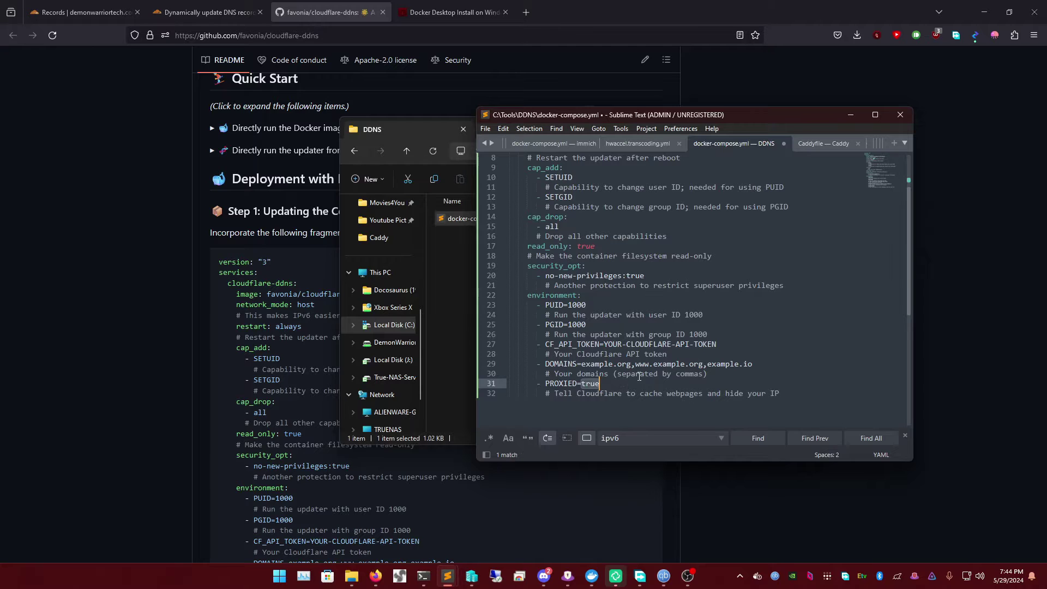
pyautogui.press('Right')
pyautogui.press('BackSpace')
pyautogui.press('BackSpace')
pyautogui.write('flase')
pyautogui.press('BackSpace')
pyautogui.press('BackSpace')
pyautogui.press('BackSpace')
pyautogui.write('alse')
# Select the DOMAINS value and copy the A record's domain name from Cloudflare DNS Records
pyautogui.moveTo(581, 364); pyautogui.dragTo(753, 364)
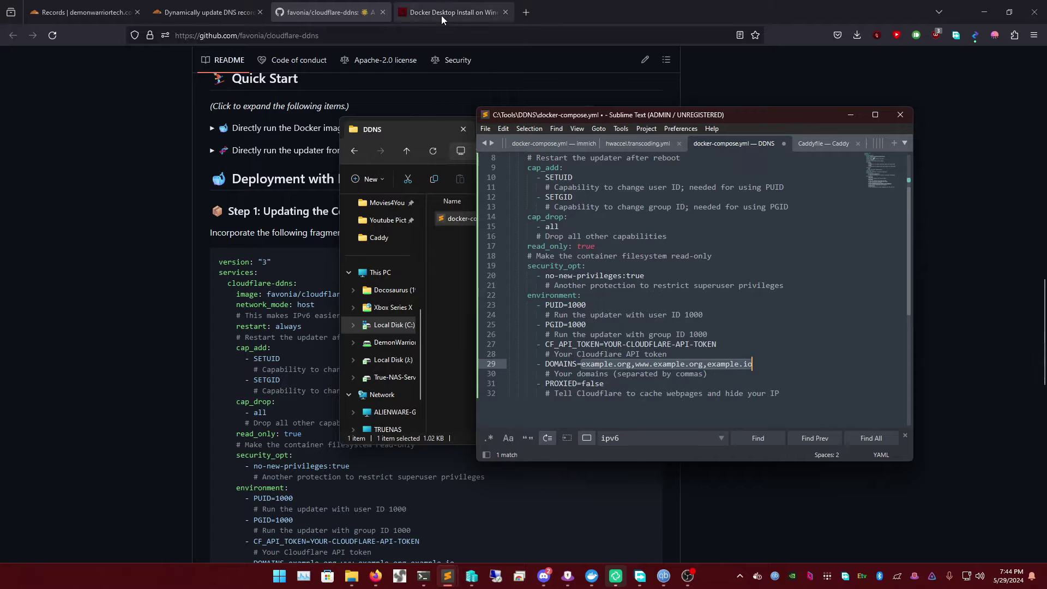
pyautogui.click(82, 12)
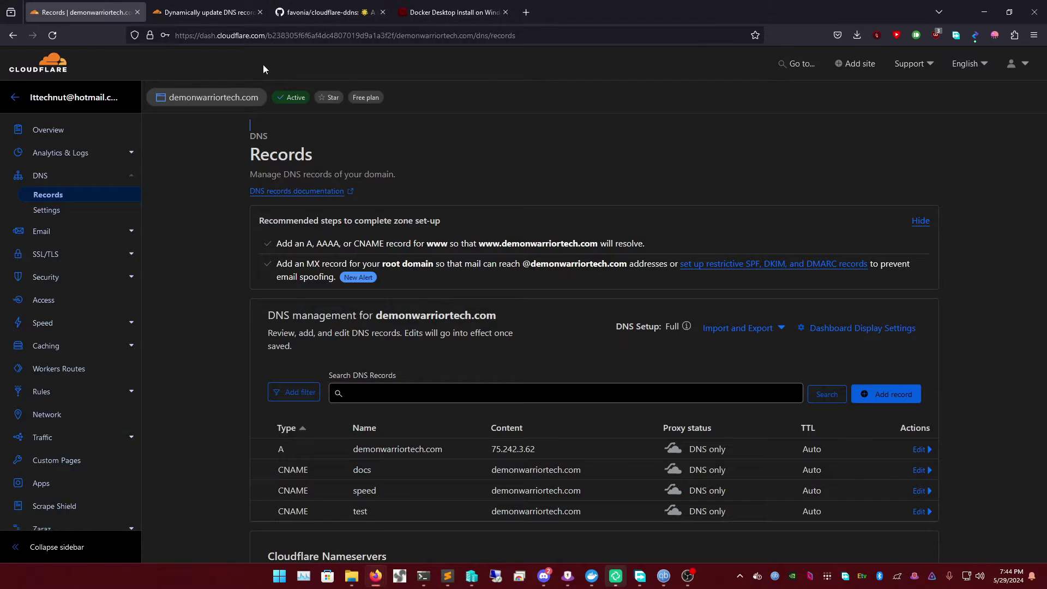
pyautogui.tripleClick(398, 448)
pyautogui.hotkey('ctrl', 'c')
pyautogui.rightClick(402, 448)
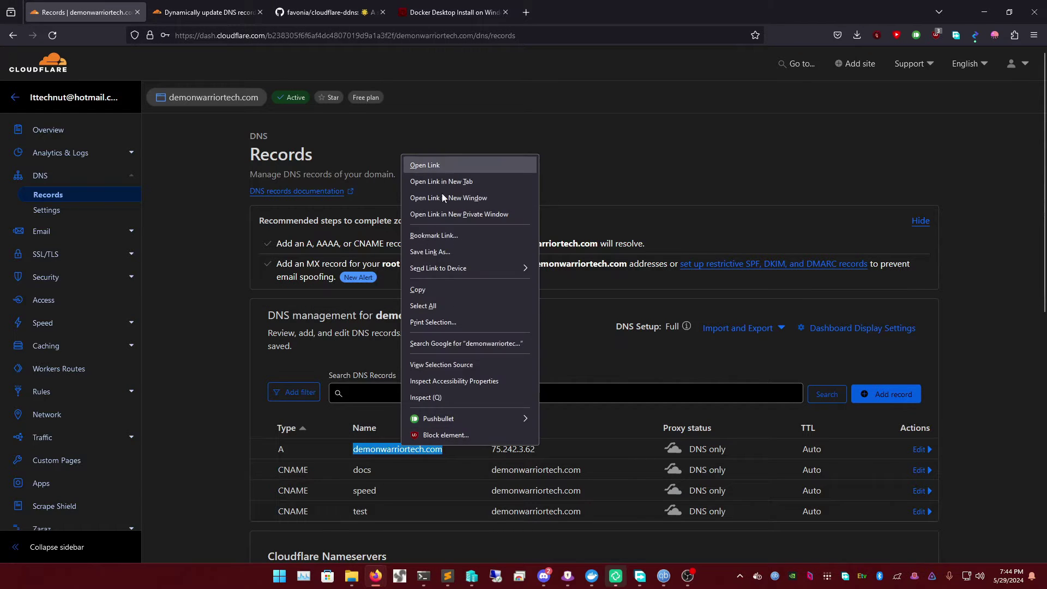
pyautogui.click(422, 289)
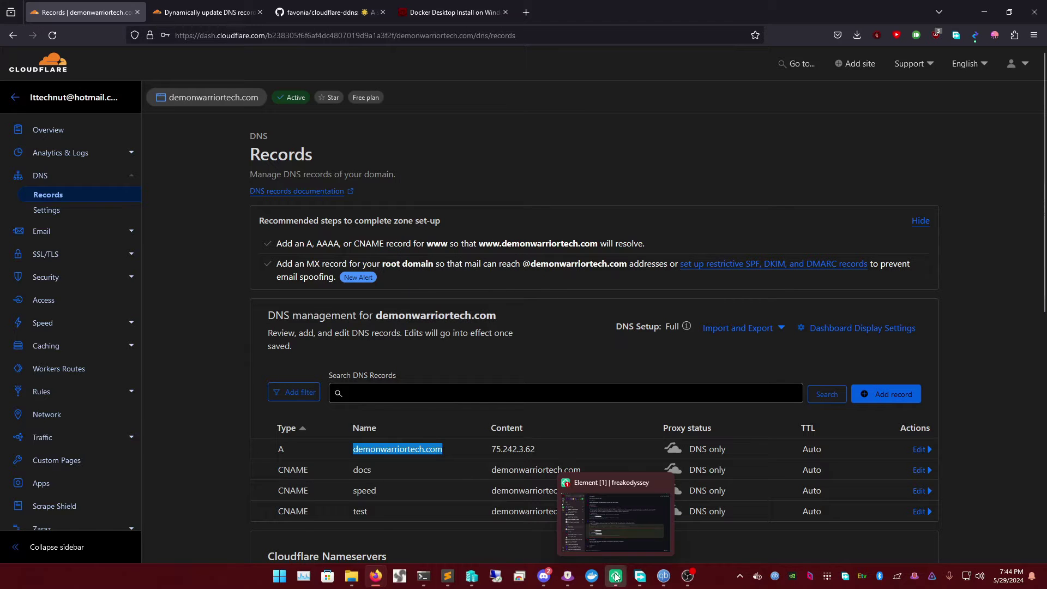
pyautogui.click(985, 12)
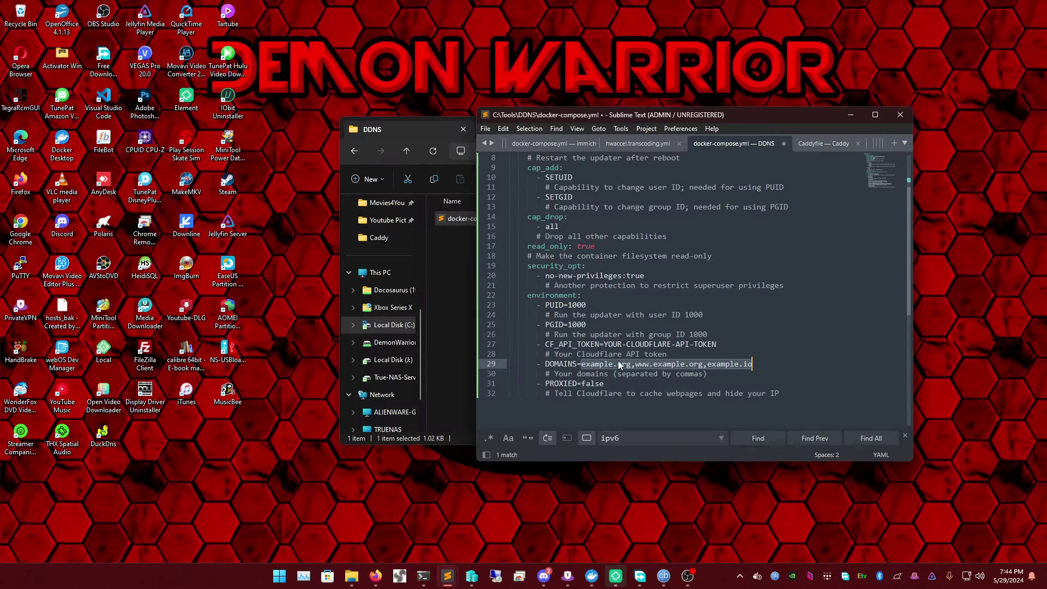
# Paste demonwarriortech.com over the example domains on the DOMAINS line
pyautogui.rightClick(621, 363)
pyautogui.click(646, 433)
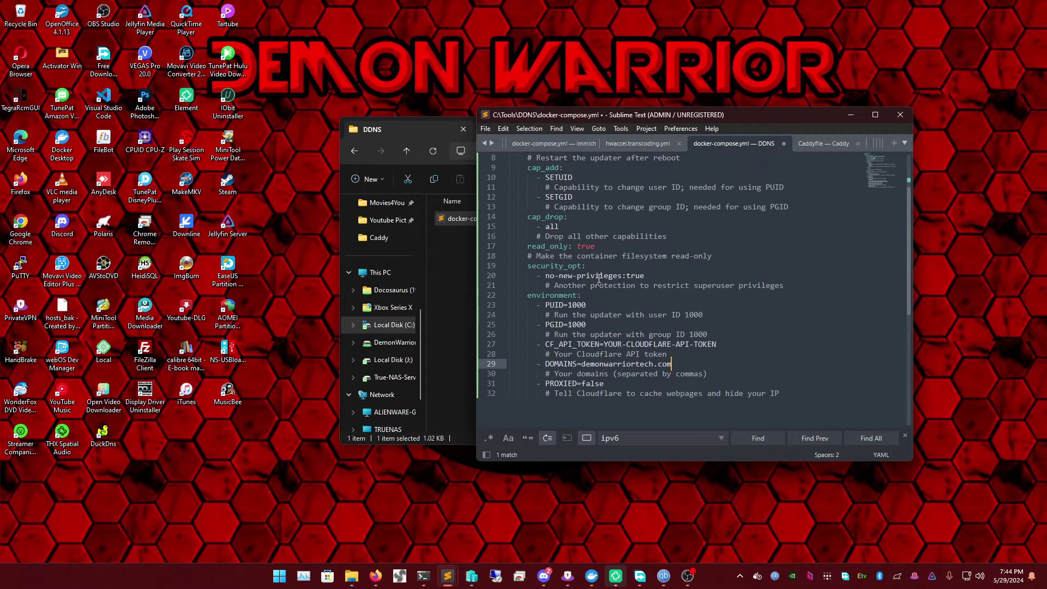
pyautogui.scroll(3, 599, 279)
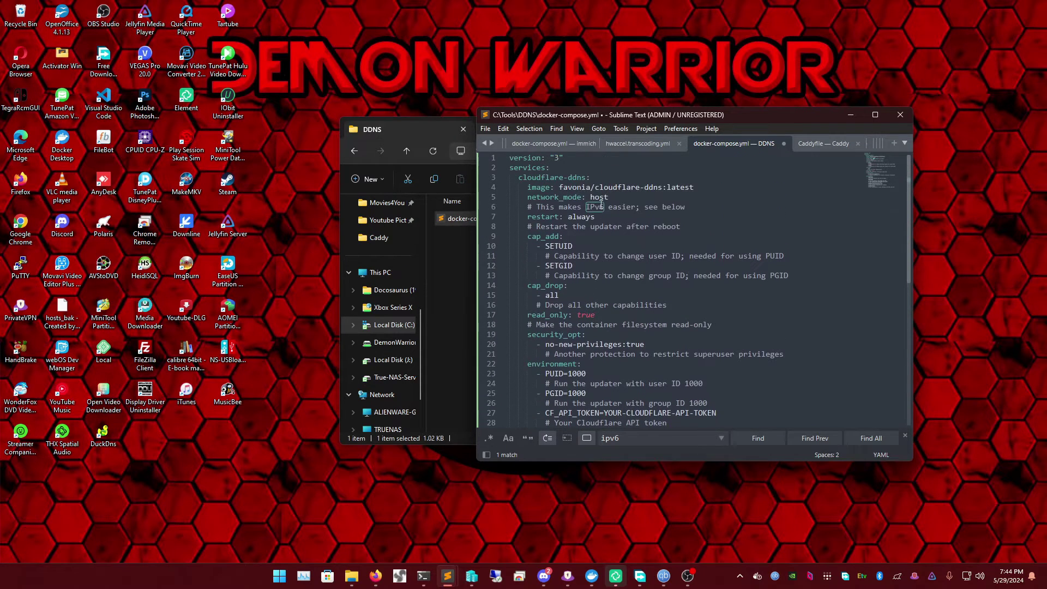
pyautogui.scroll(-2, 598, 276)
pyautogui.doubleClick(633, 365)
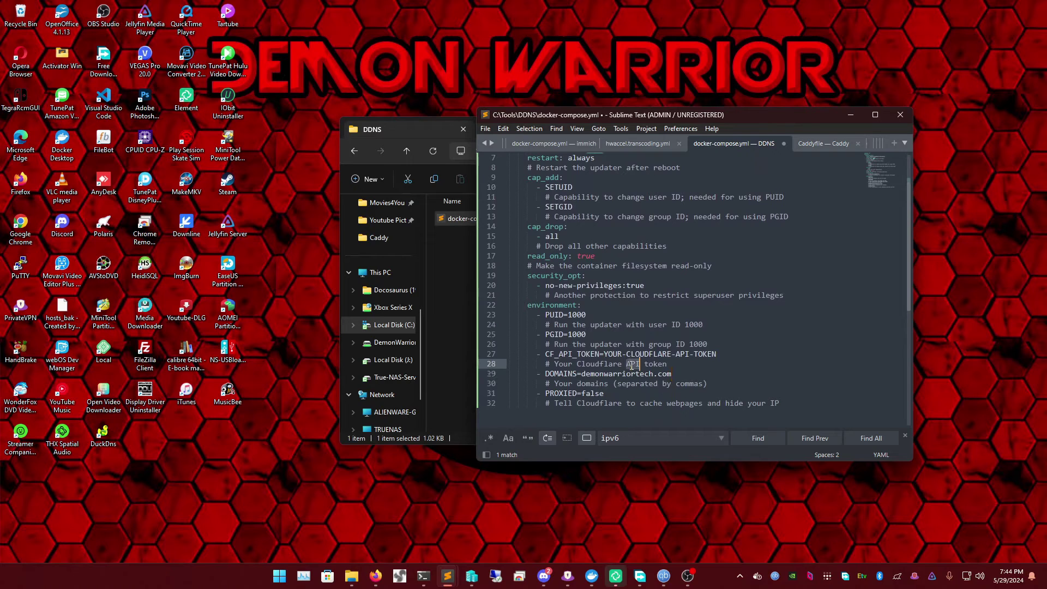
pyautogui.click(627, 364)
# Select the YOUR-CLOUDFLARE-API-TOKEN placeholder and bring up the Firefox window previews
pyautogui.moveTo(604, 354); pyautogui.dragTo(716, 354)
pyautogui.click(375, 576)
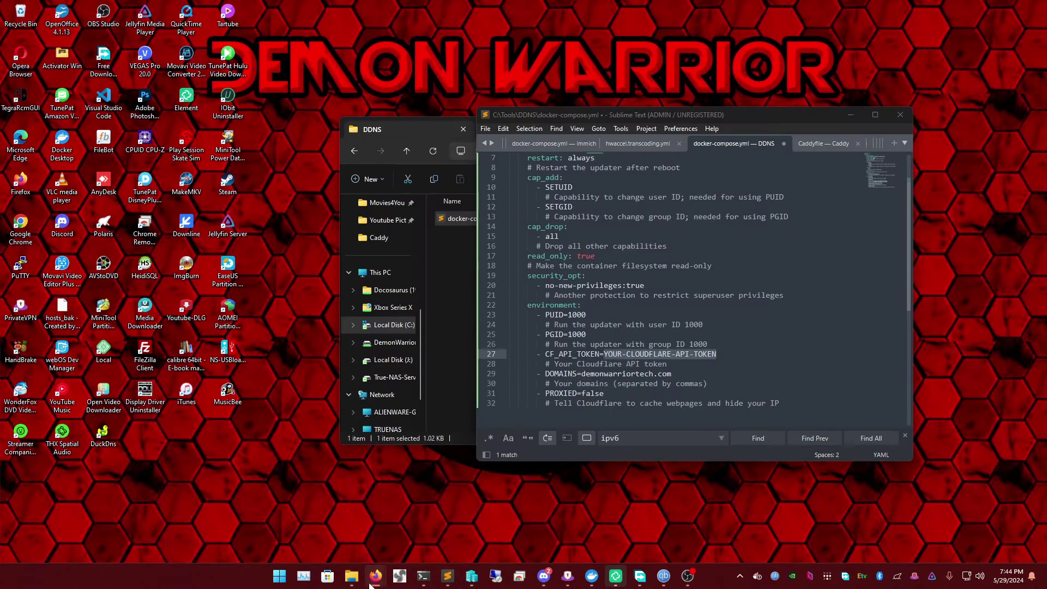
pyautogui.click(370, 578)
# From the domain Overview's API token link, reach Cloudflare's Create API Token page
pyautogui.click(522, 525)
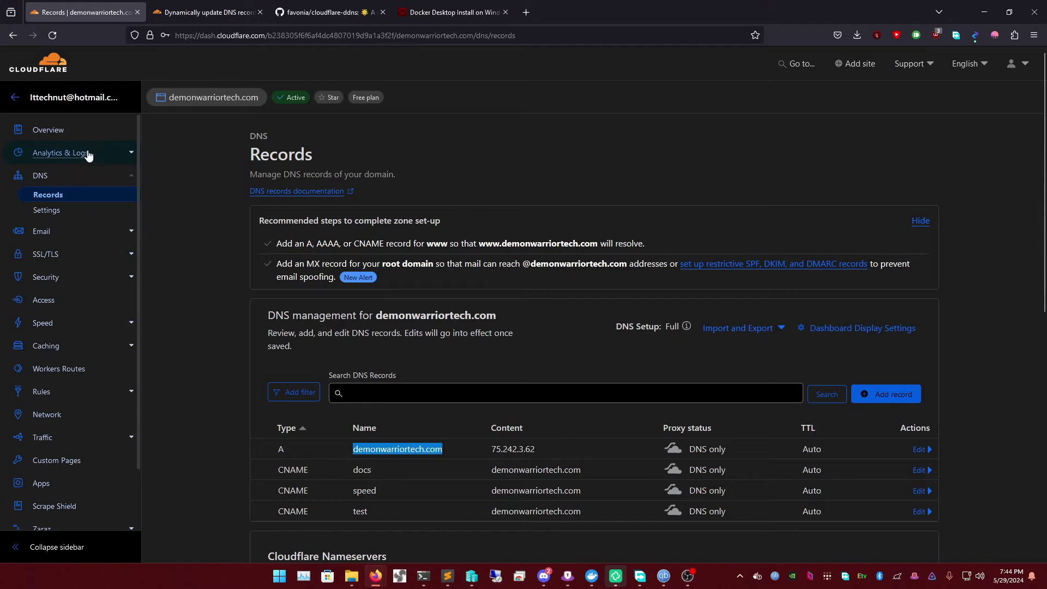
pyautogui.scroll(-8, 563, 207)
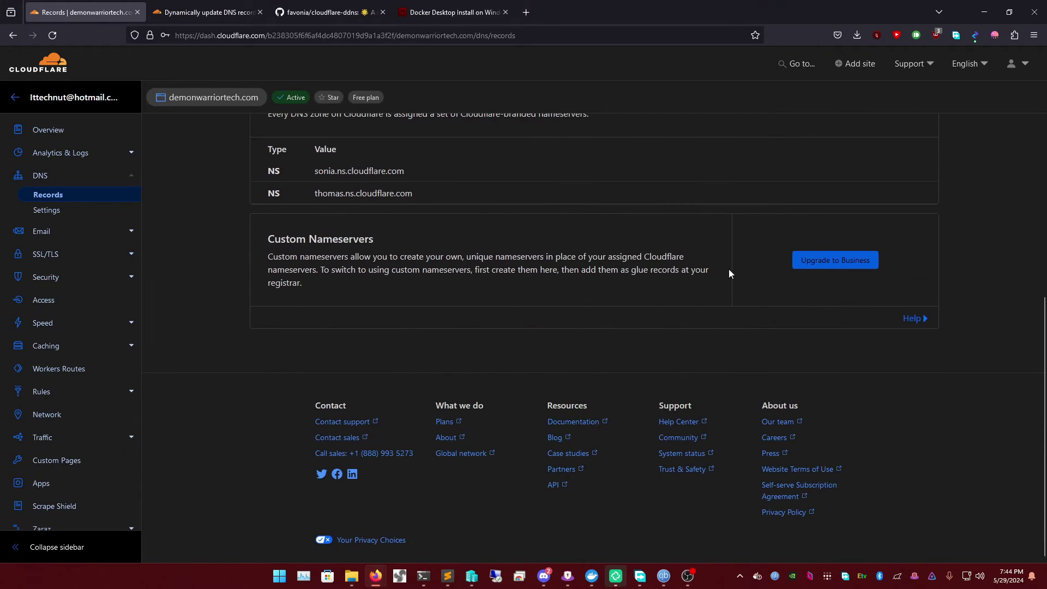
pyautogui.click(49, 129)
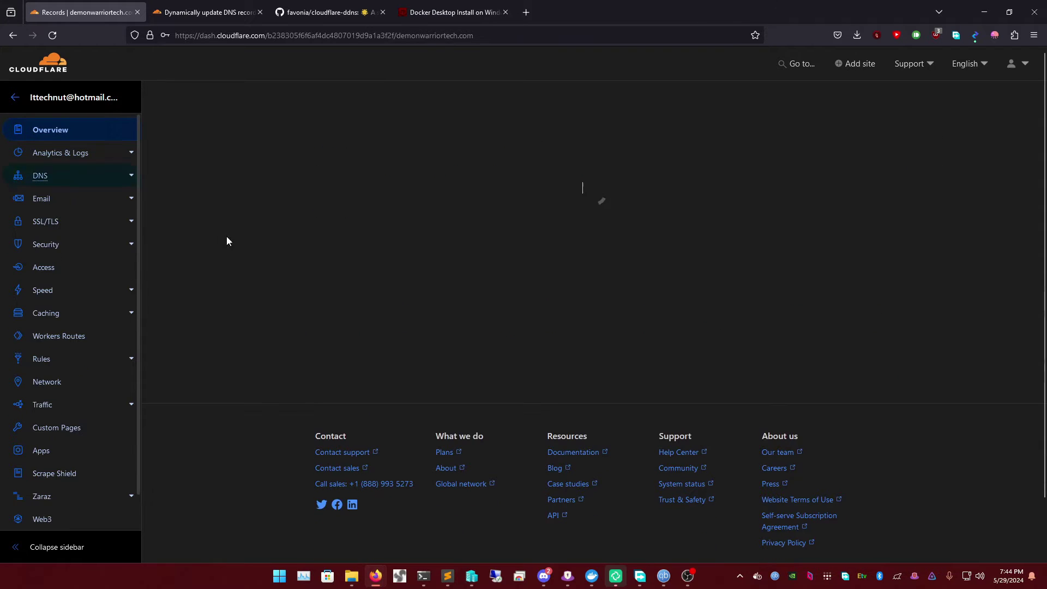
pyautogui.scroll(-5, 882, 325)
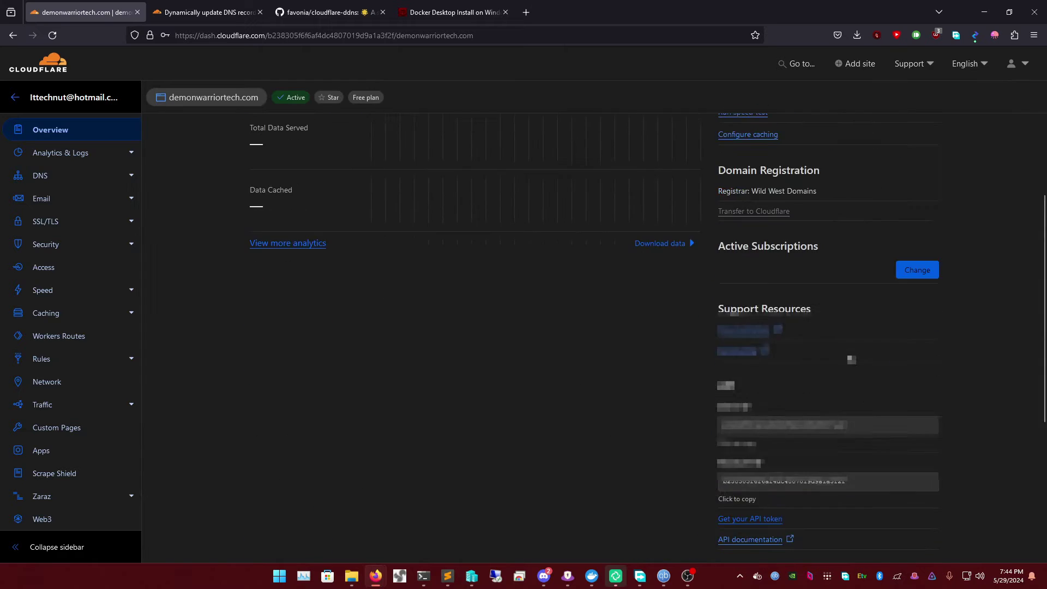
pyautogui.scroll(-5, 807, 382)
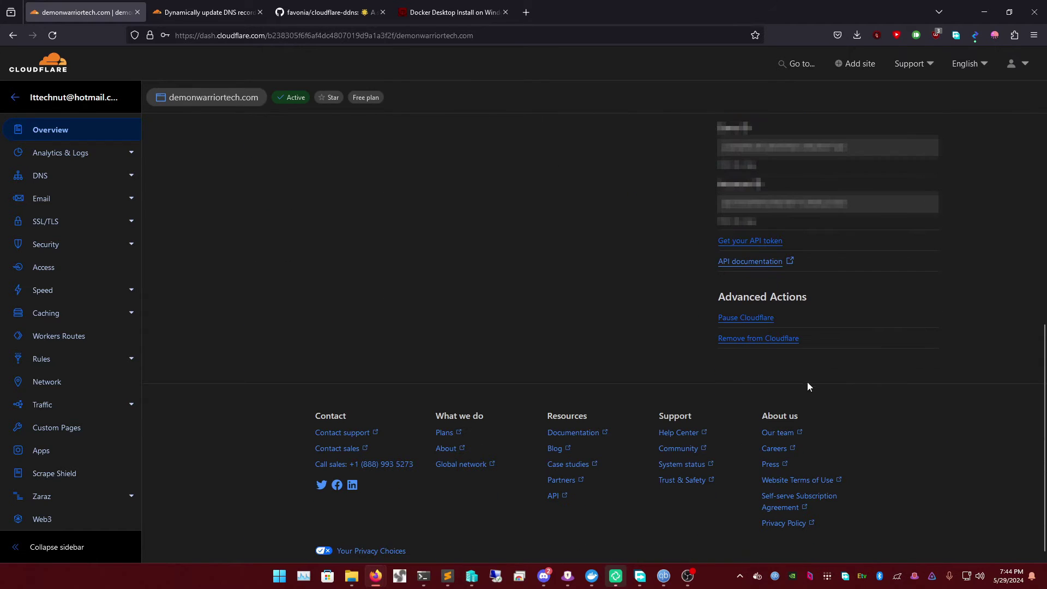
pyautogui.click(760, 241)
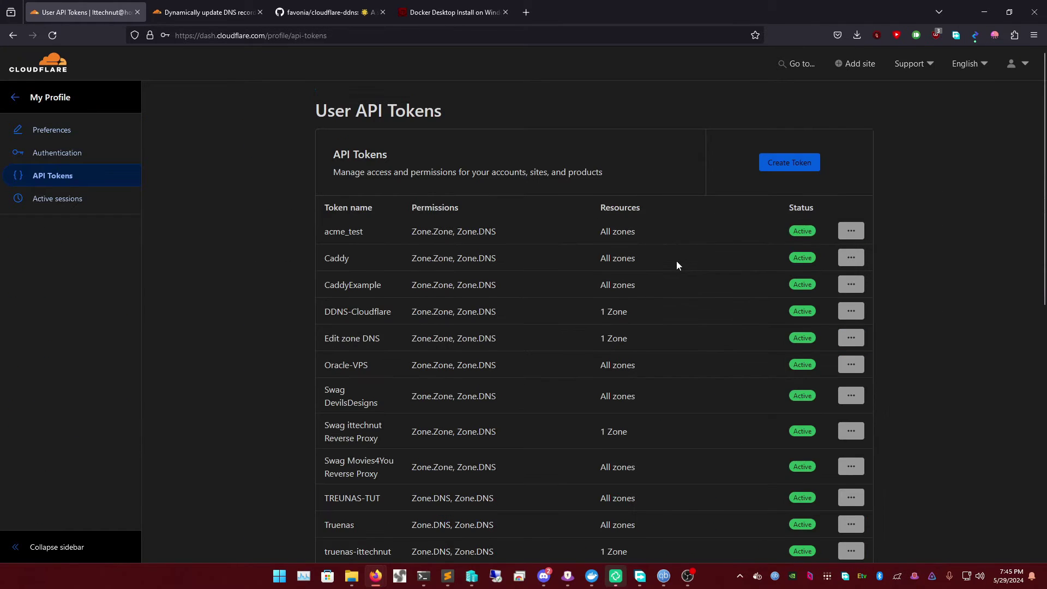
pyautogui.scroll(-2, 676, 261)
pyautogui.scroll(2, 673, 264)
pyautogui.click(783, 162)
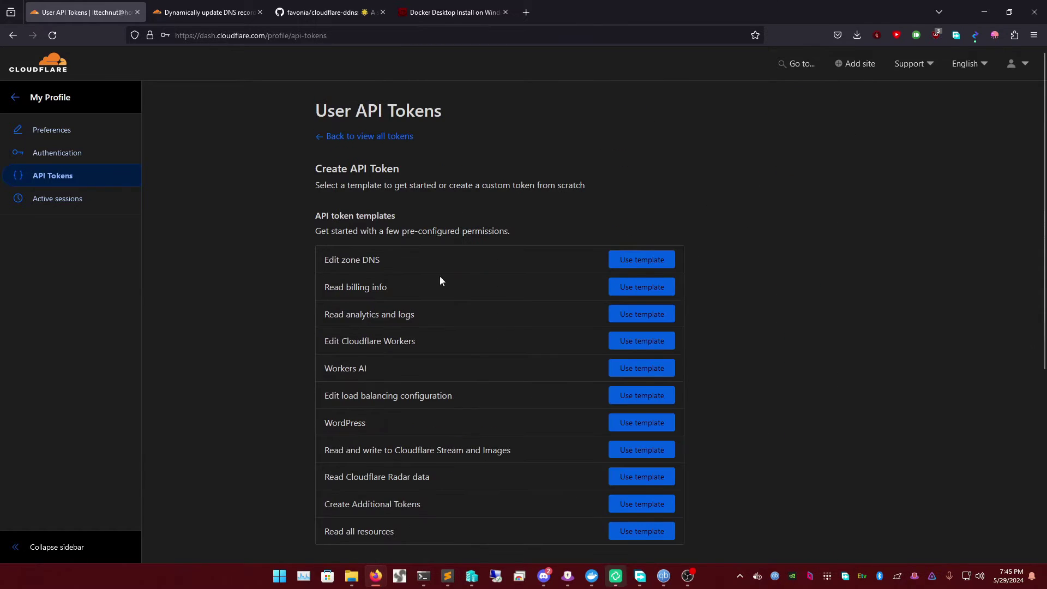
# Start a custom token named Cloudflare-DDNS
pyautogui.scroll(-1, 461, 267)
pyautogui.scroll(-3, 610, 482)
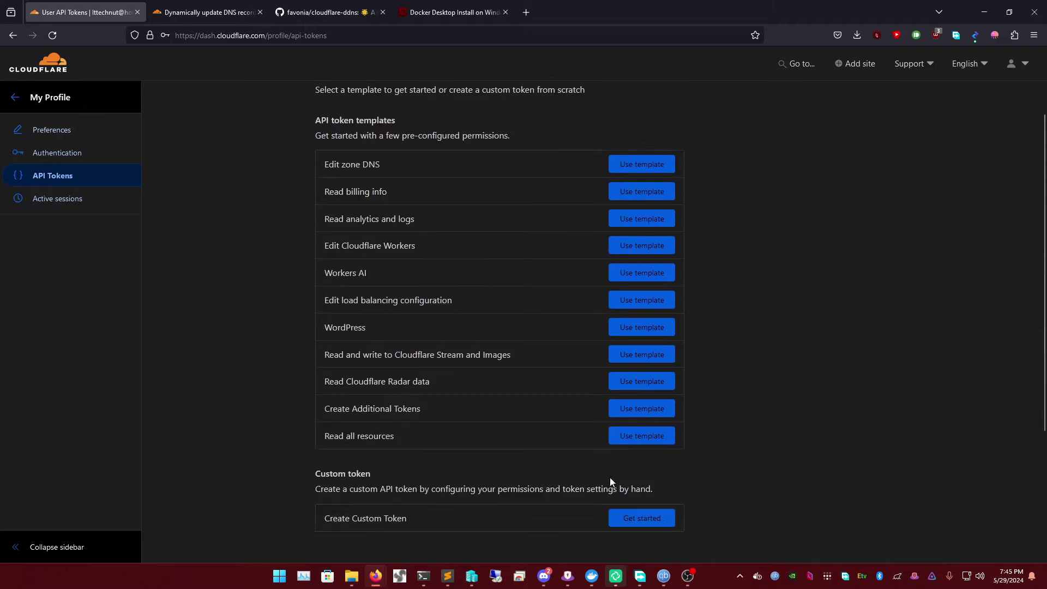
pyautogui.click(646, 397)
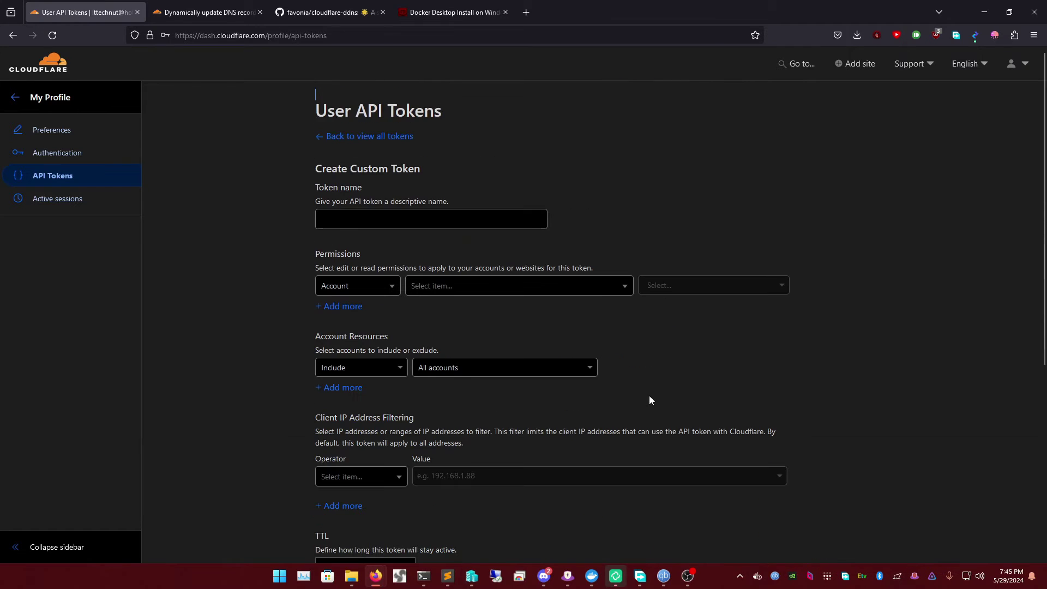
pyautogui.click(374, 213)
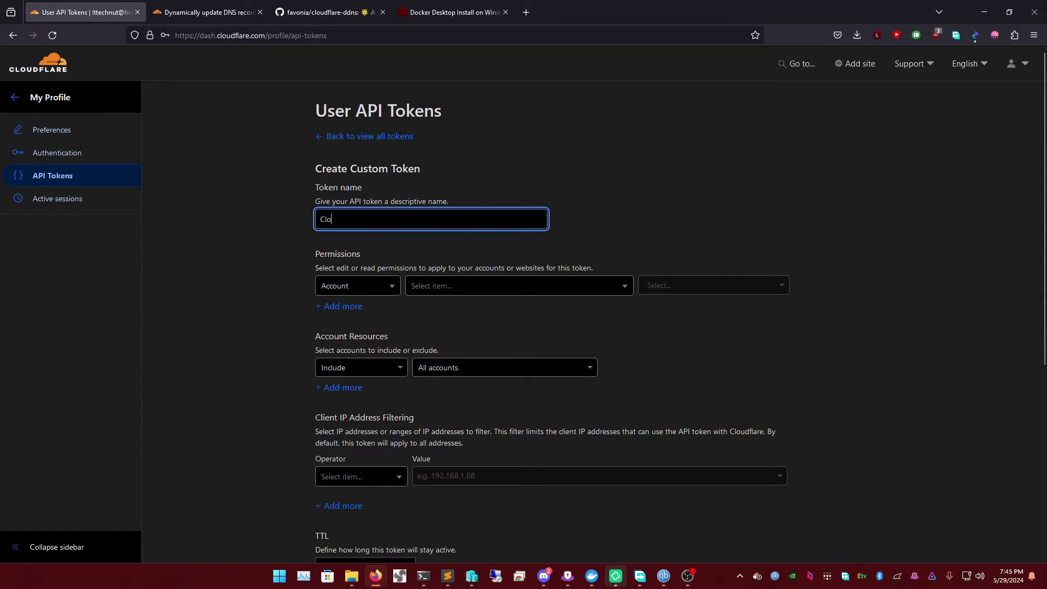
pyautogui.write('Cloudflare-DDN')
pyautogui.press('Tab')
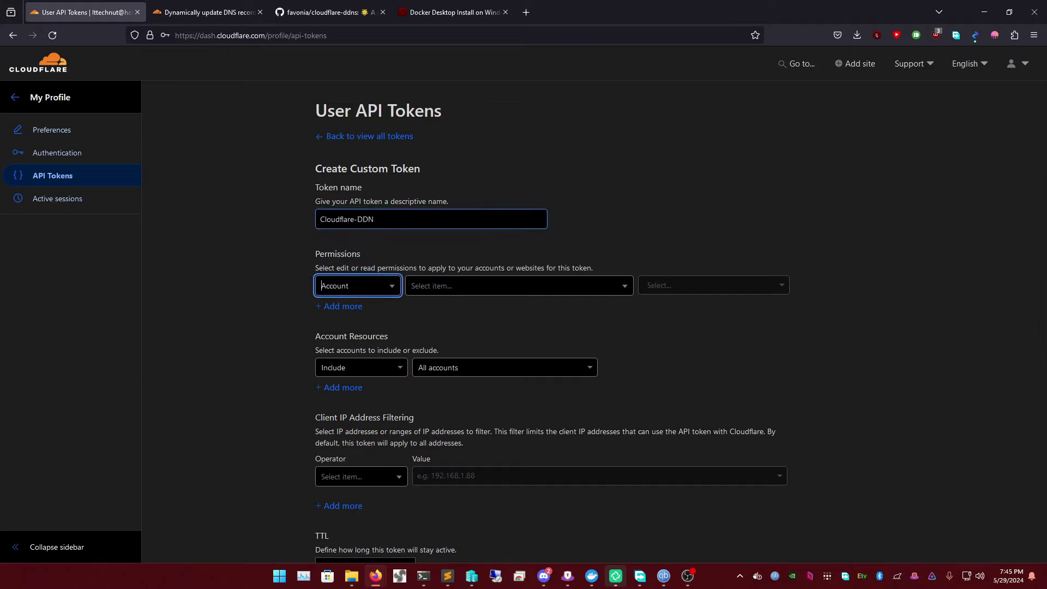
pyautogui.click(407, 220)
pyautogui.write('S')
# Set the first permission to Zone > Zone > Read
pyautogui.click(381, 286)
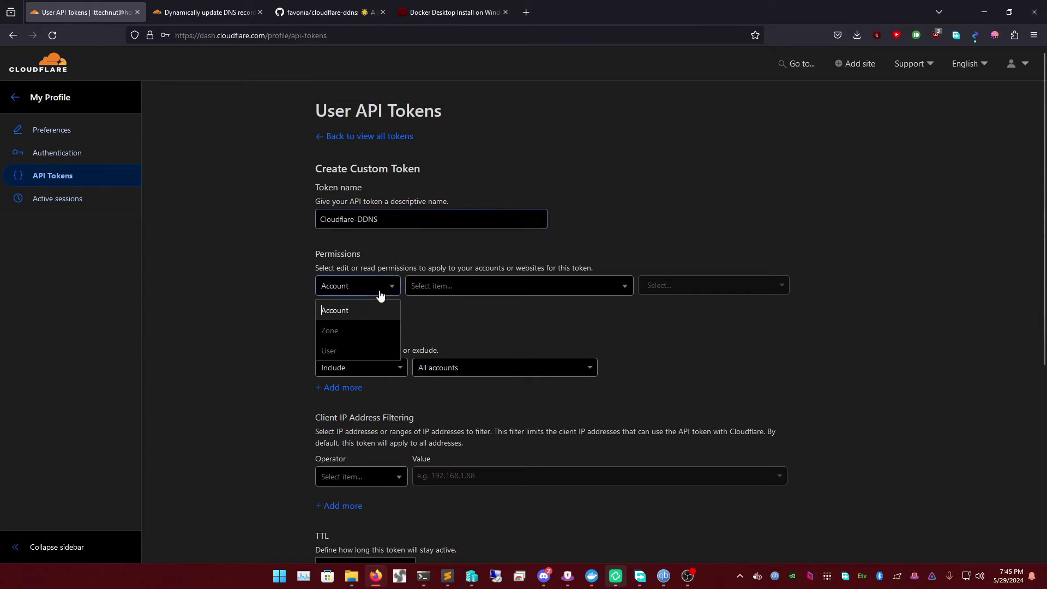
pyautogui.click(355, 331)
pyautogui.click(441, 286)
pyautogui.press('Up')
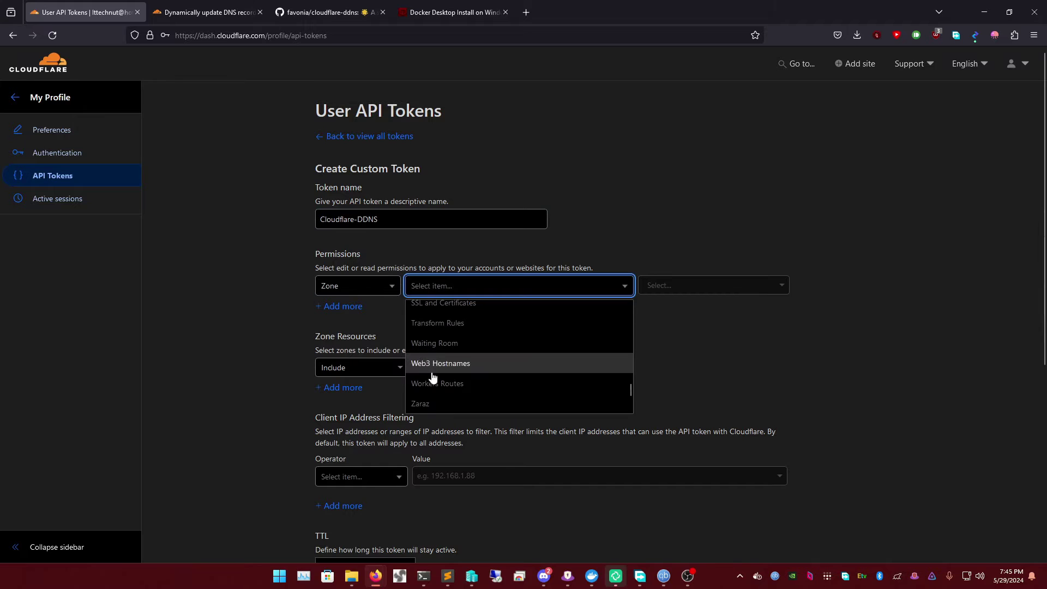
pyautogui.click(430, 361)
pyautogui.click(656, 286)
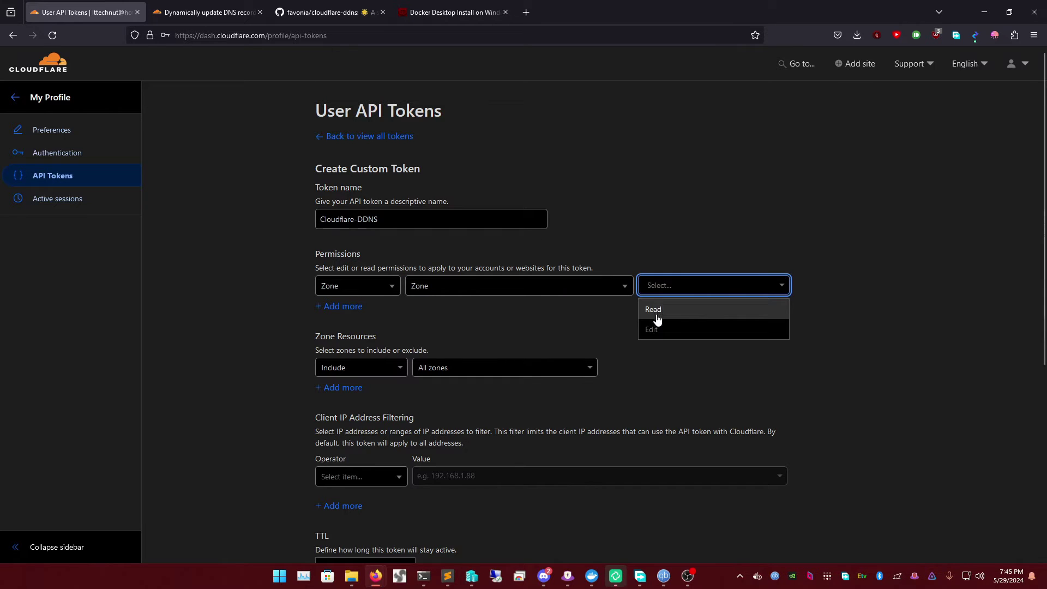
pyautogui.click(654, 309)
# Add a second permission set to Zone > DNS > Edit
pyautogui.click(349, 306)
pyautogui.click(367, 317)
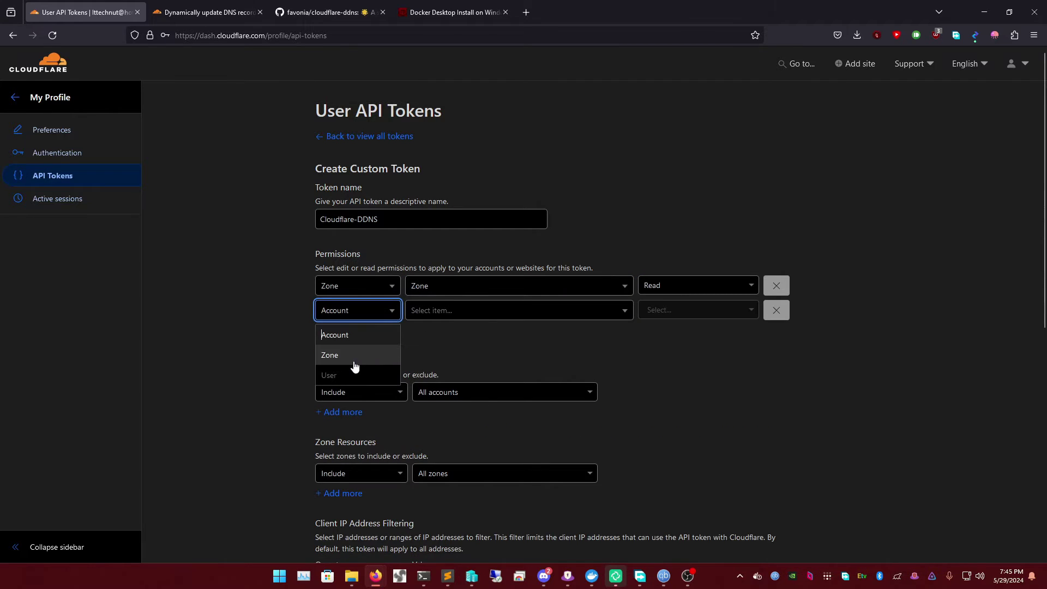
pyautogui.click(353, 357)
pyautogui.click(440, 308)
pyautogui.scroll(-5, 439, 398)
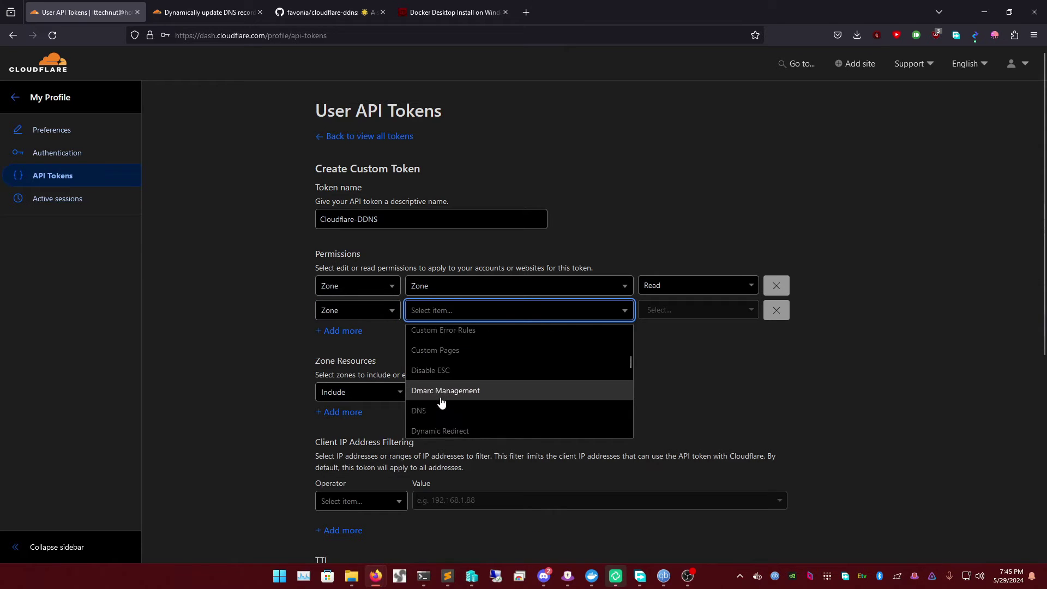
pyautogui.scroll(3, 443, 392)
pyautogui.click(429, 352)
pyautogui.click(655, 313)
pyautogui.click(654, 353)
pyautogui.scroll(-3, 480, 321)
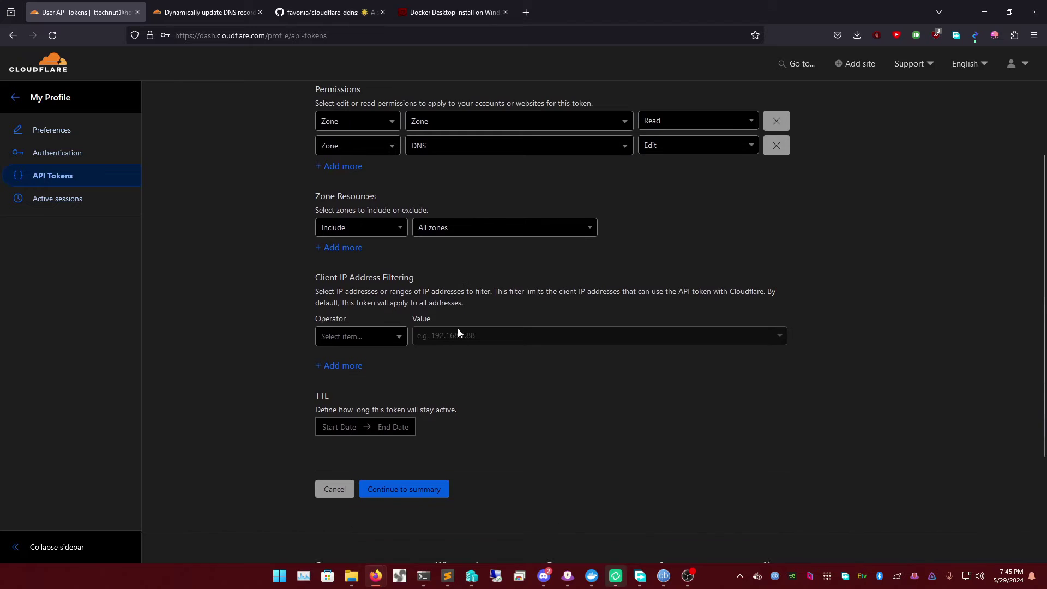
# Limit the token's Zone Resources to the specific zone demonwarriortech.com
pyautogui.click(456, 232)
pyautogui.click(450, 290)
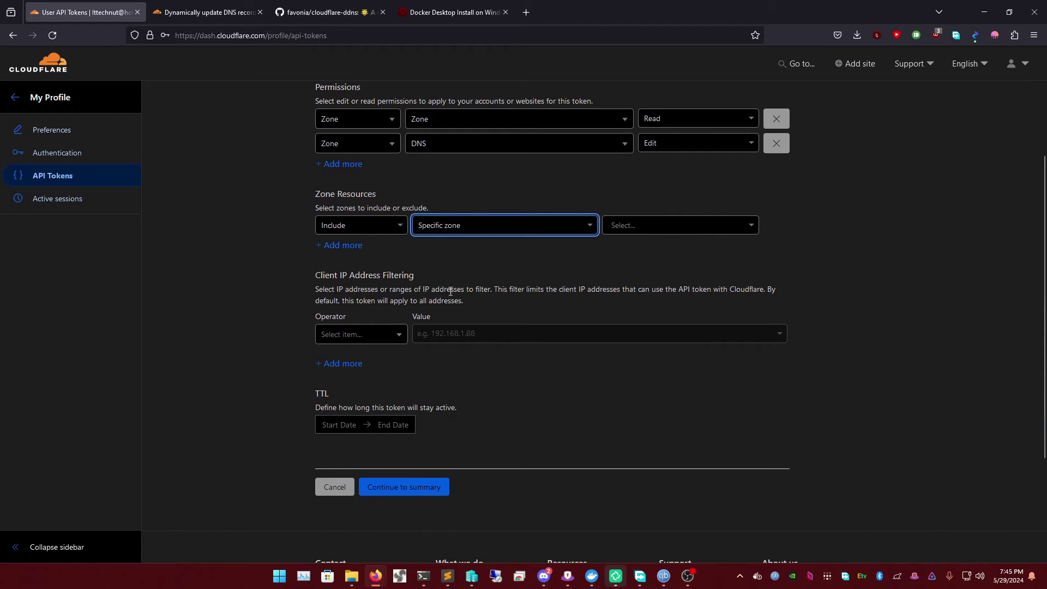
pyautogui.click(642, 231)
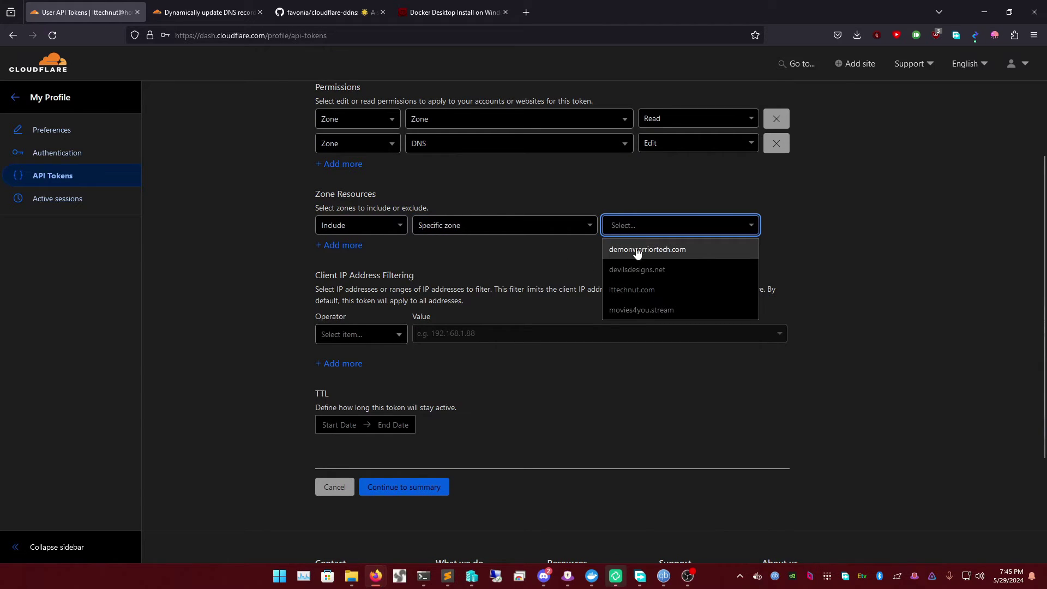
pyautogui.click(635, 250)
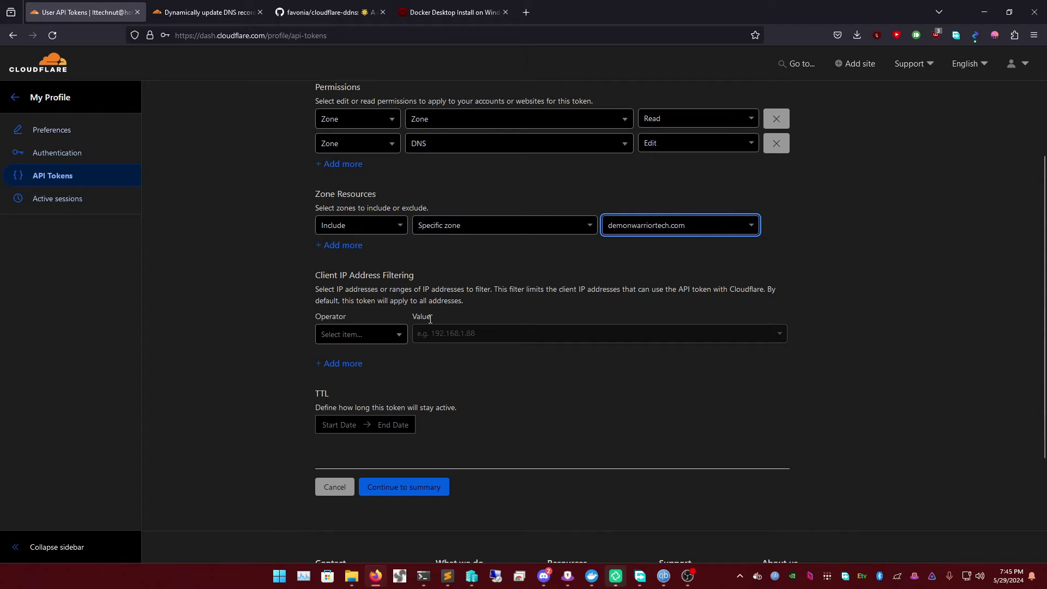
pyautogui.click(486, 232)
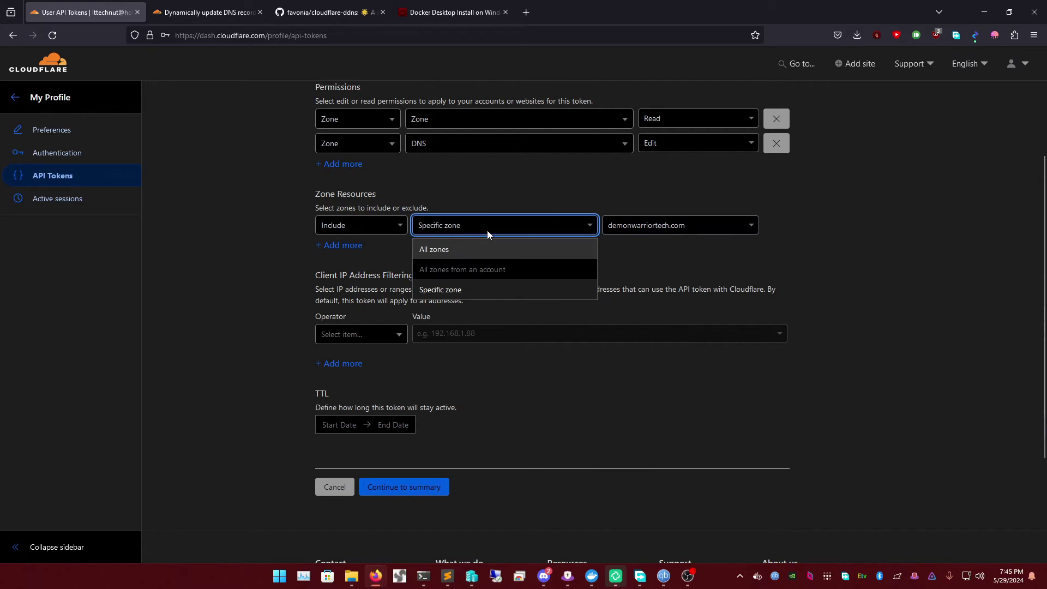
pyautogui.click(683, 247)
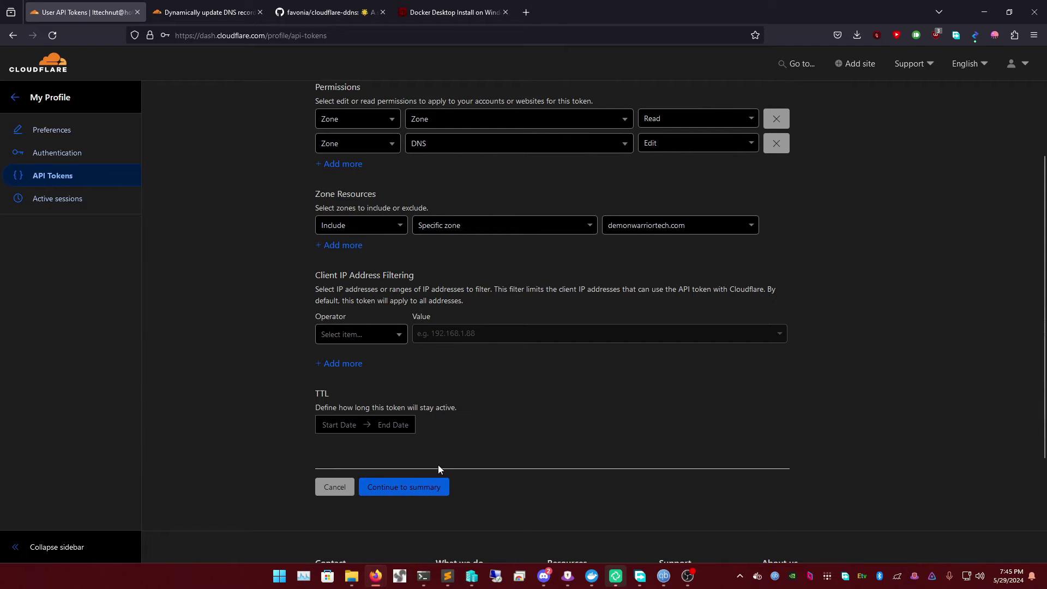
# Continue to the summary and create the Cloudflare-DDNS token
pyautogui.click(432, 494)
pyautogui.click(413, 231)
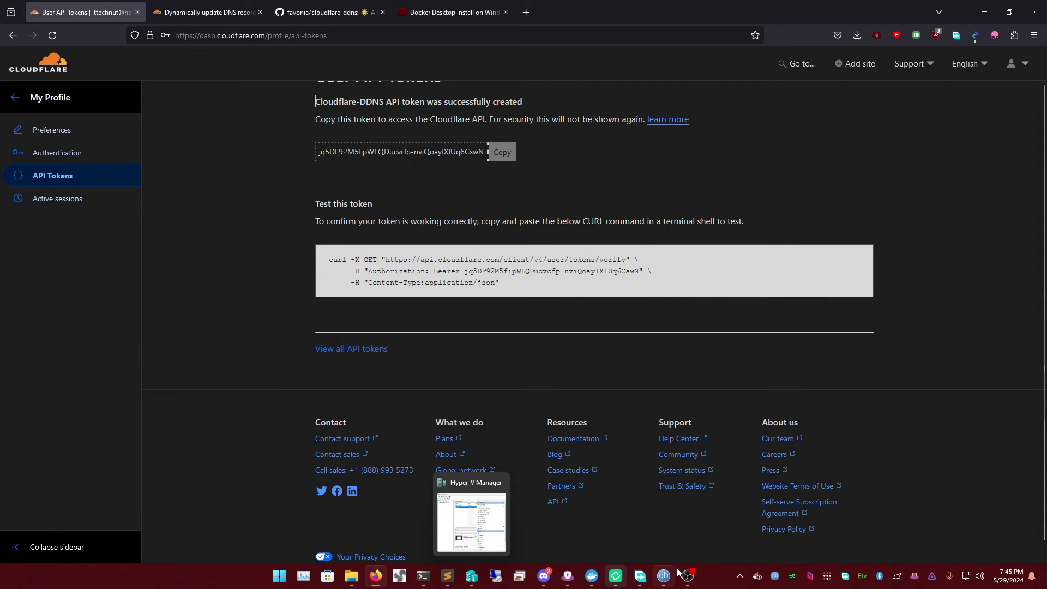
pyautogui.click(984, 8)
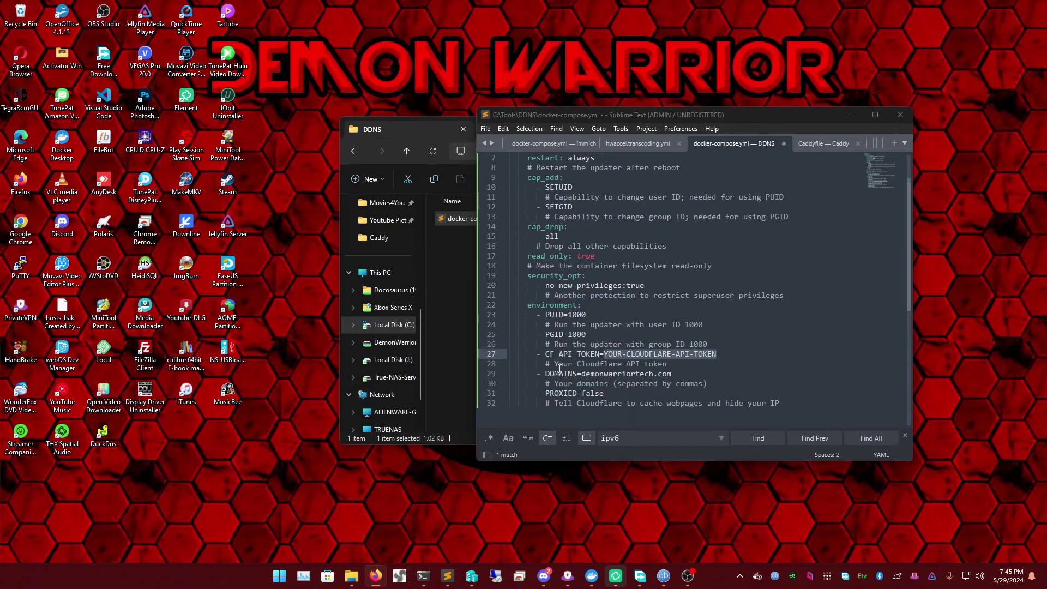
# Paste the new Cloudflare API token over the CF_API_TOKEN placeholder
pyautogui.rightClick(626, 354)
pyautogui.click(661, 428)
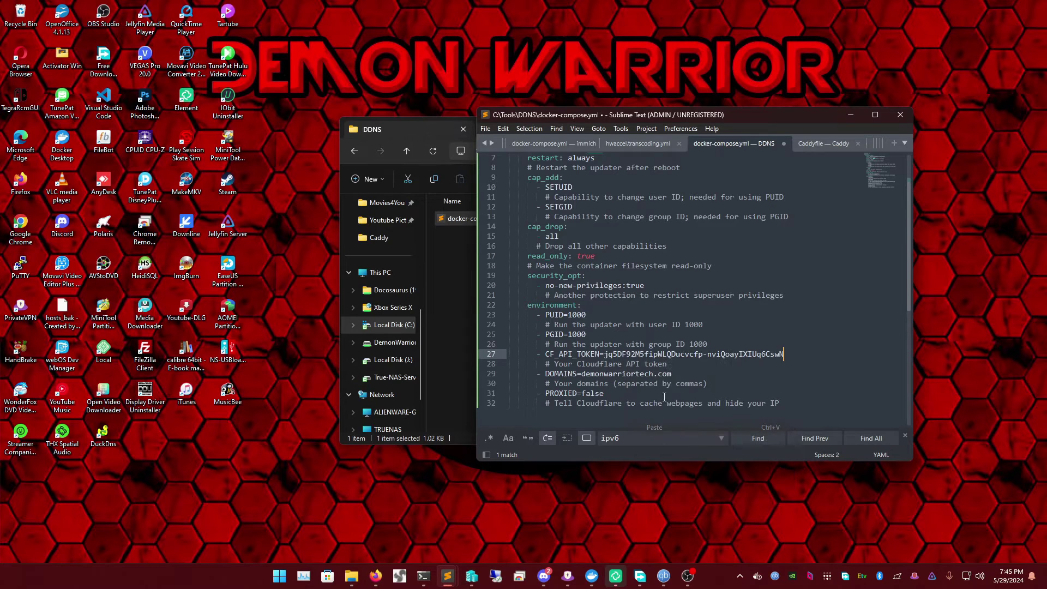
pyautogui.click(694, 354)
# Close docker-compose.yml saving changes, and bring up the PowerShell terminal in C:\tools\ddns
pyautogui.scroll(2, 645, 363)
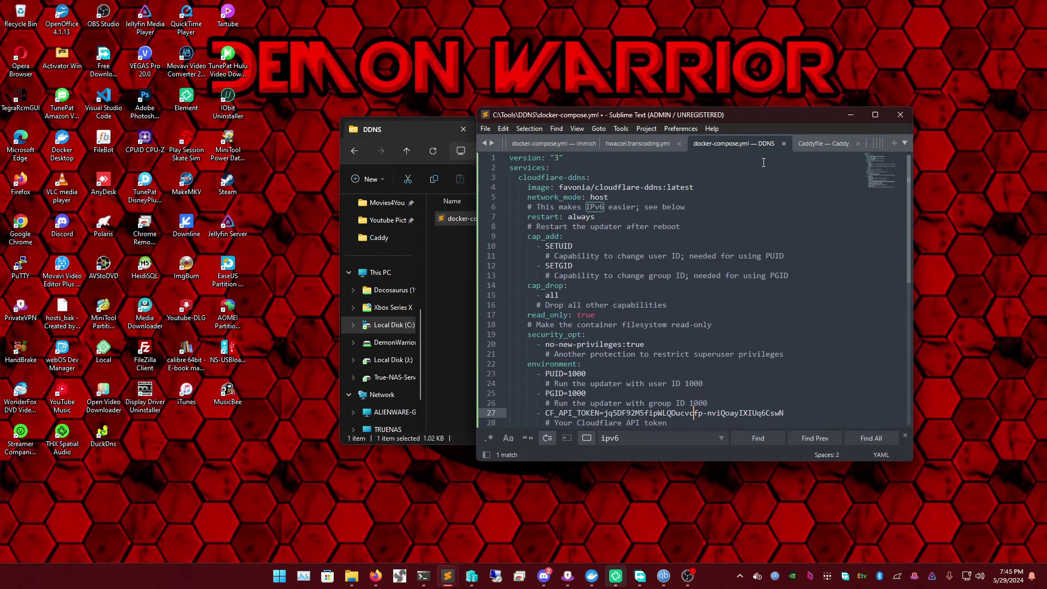
pyautogui.click(783, 143)
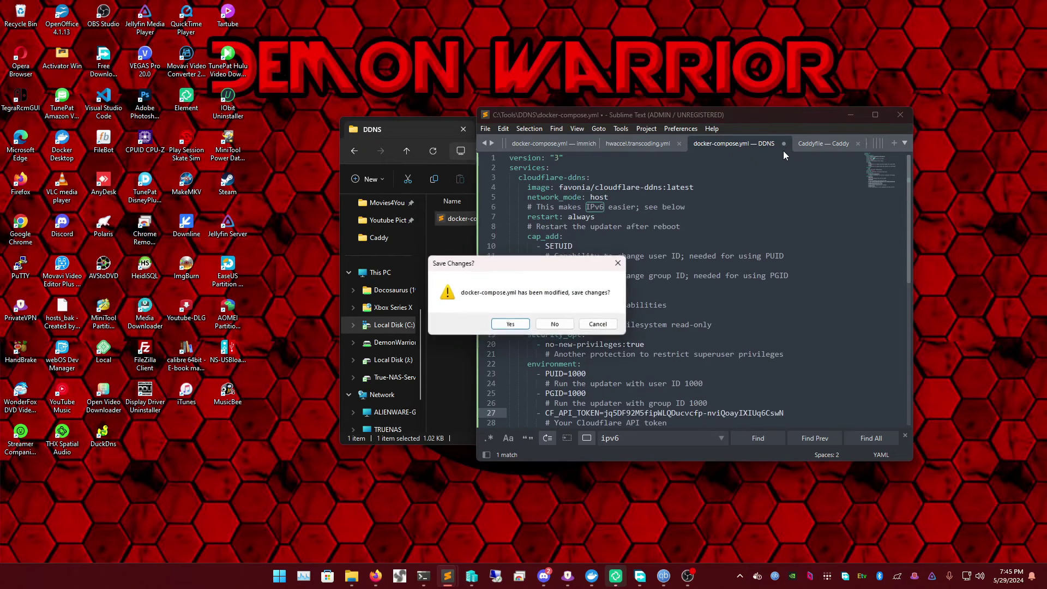
pyautogui.click(555, 326)
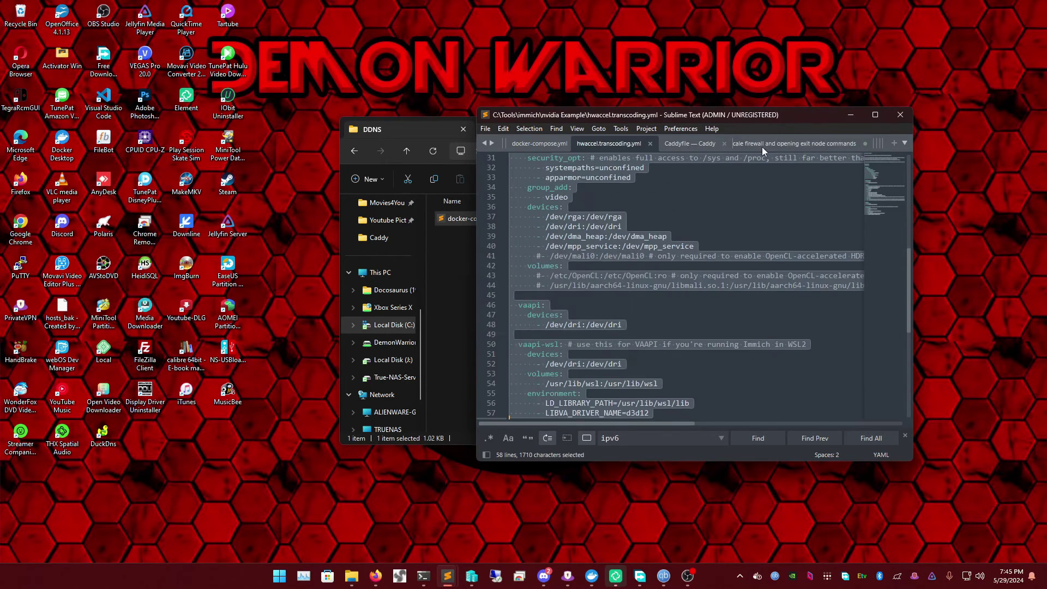
pyautogui.click(852, 116)
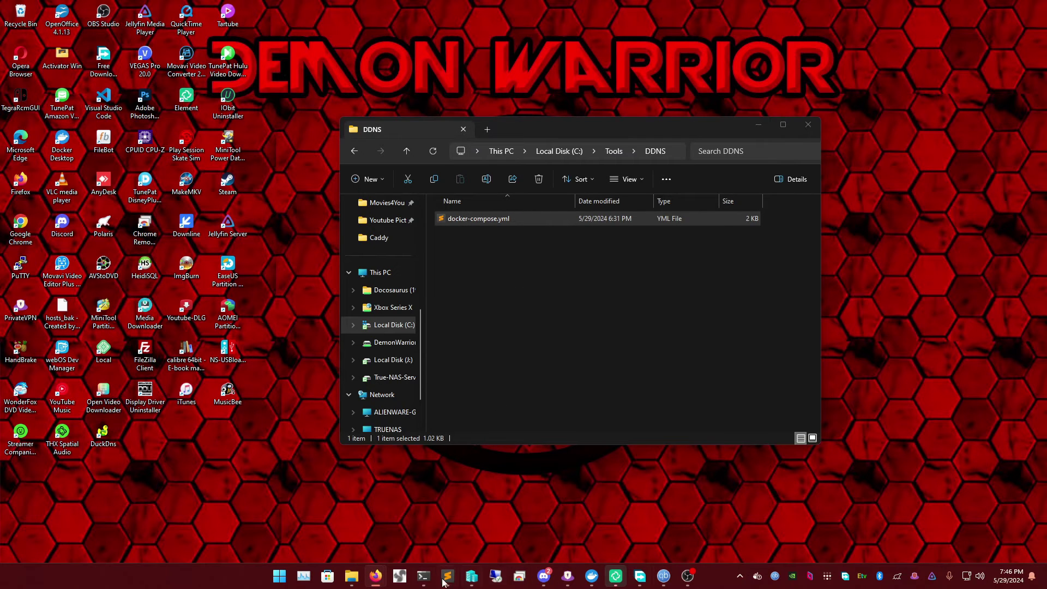
pyautogui.click(423, 575)
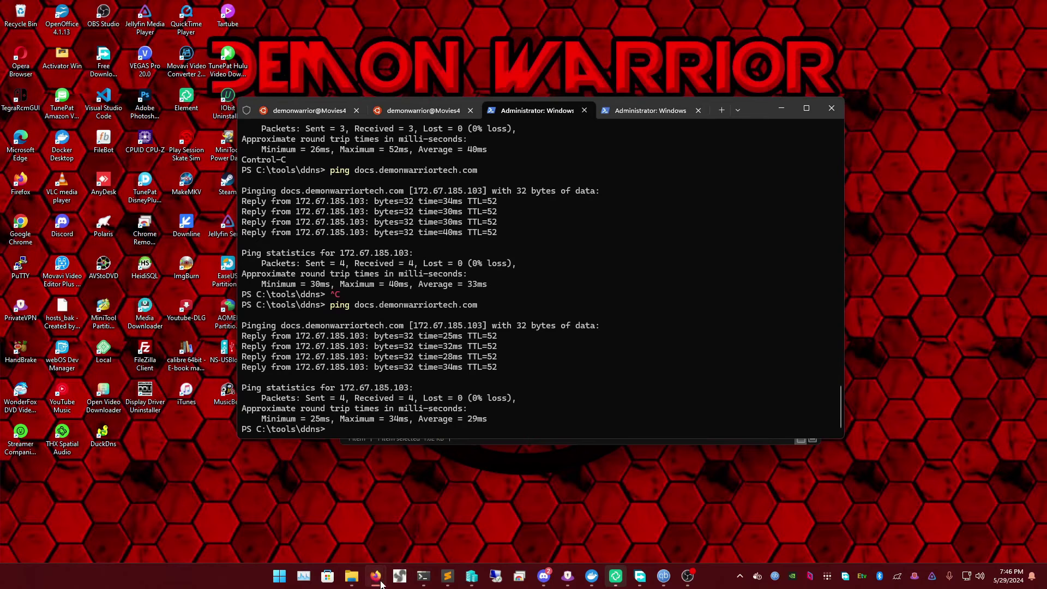
# Go from the account Home to demonwarriortech.com's DNS Records page
pyautogui.click(528, 533)
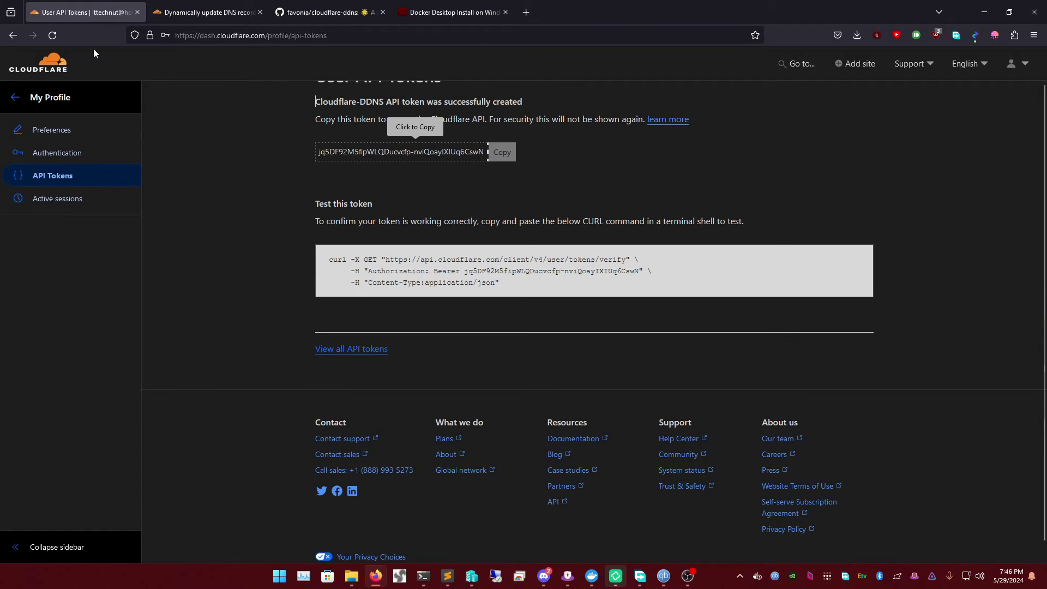
pyautogui.click(13, 98)
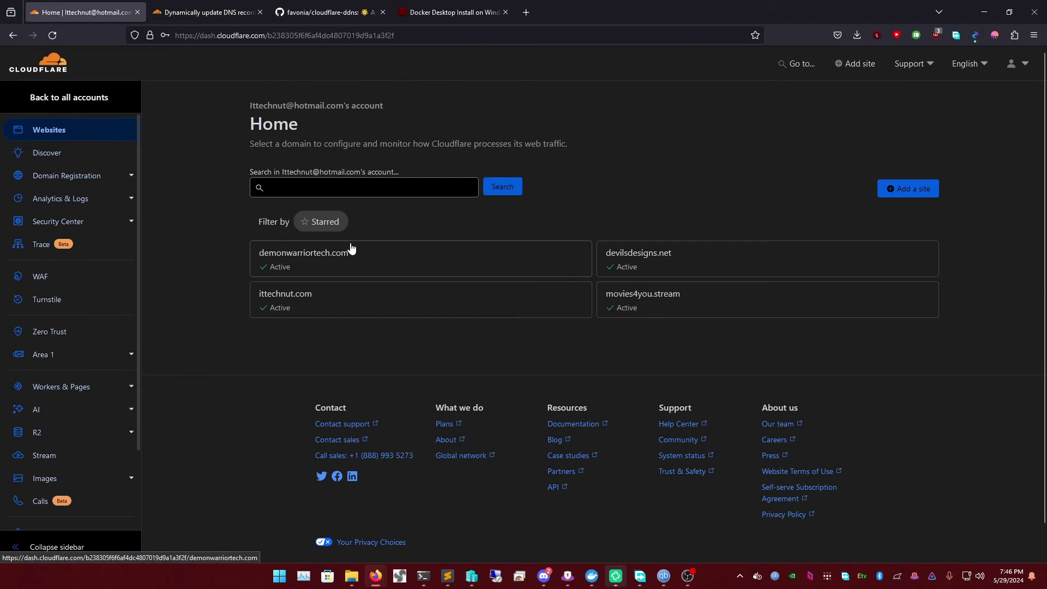
pyautogui.click(385, 328)
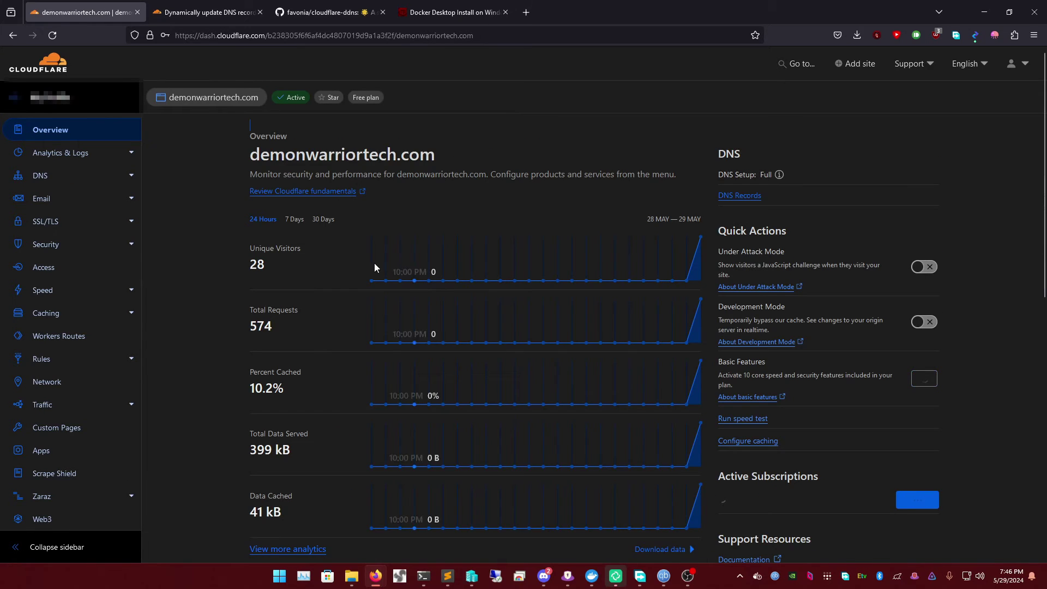
pyautogui.scroll(-5, 386, 297)
pyautogui.click(67, 174)
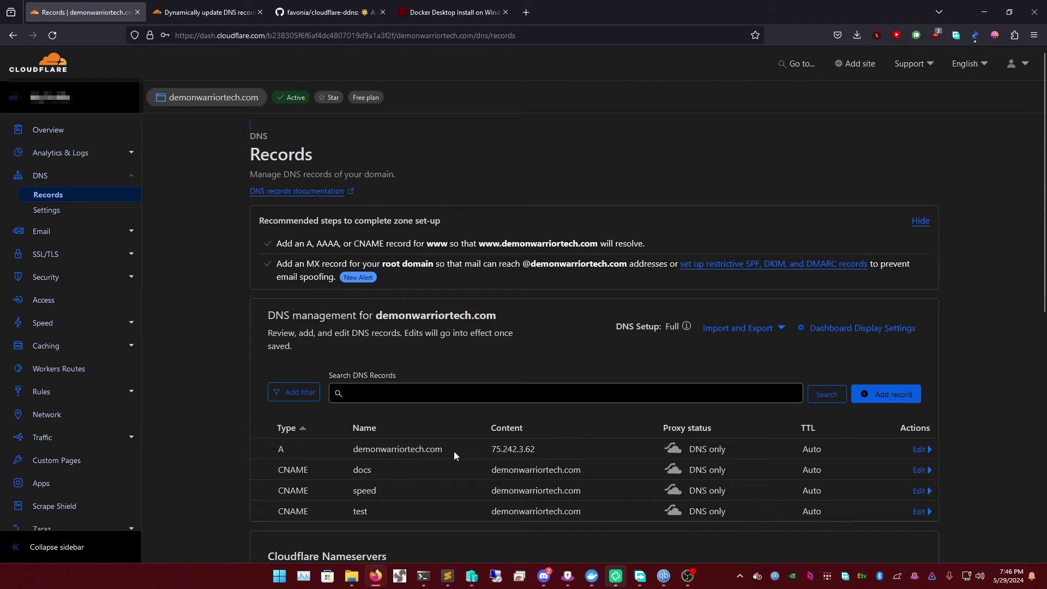
# Review the A record still pointing to 75.242.3.62 in its edit form, then cancel
pyautogui.click(929, 454)
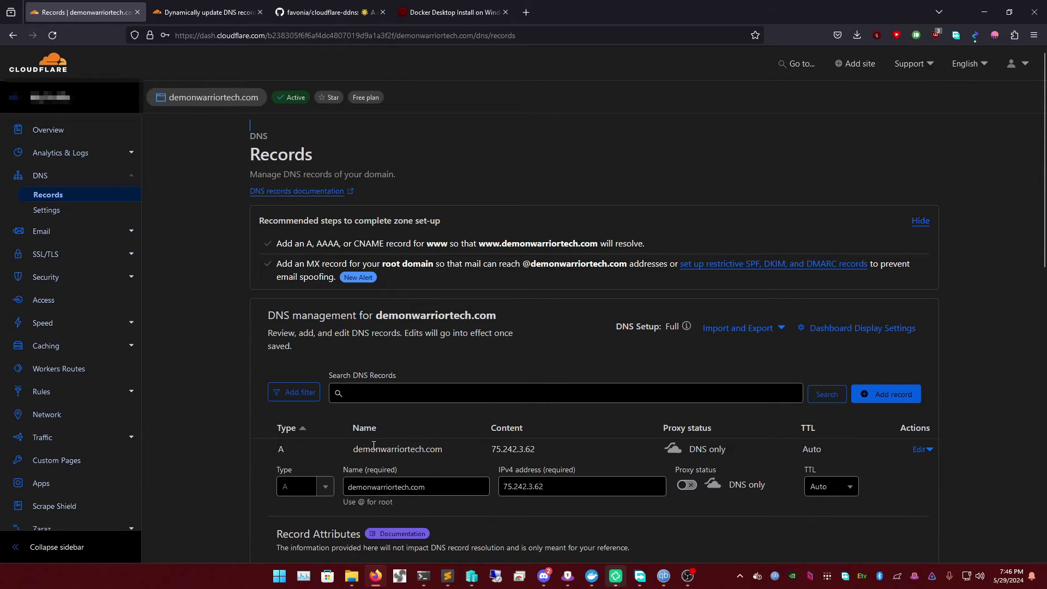
pyautogui.click(320, 489)
pyautogui.click(299, 518)
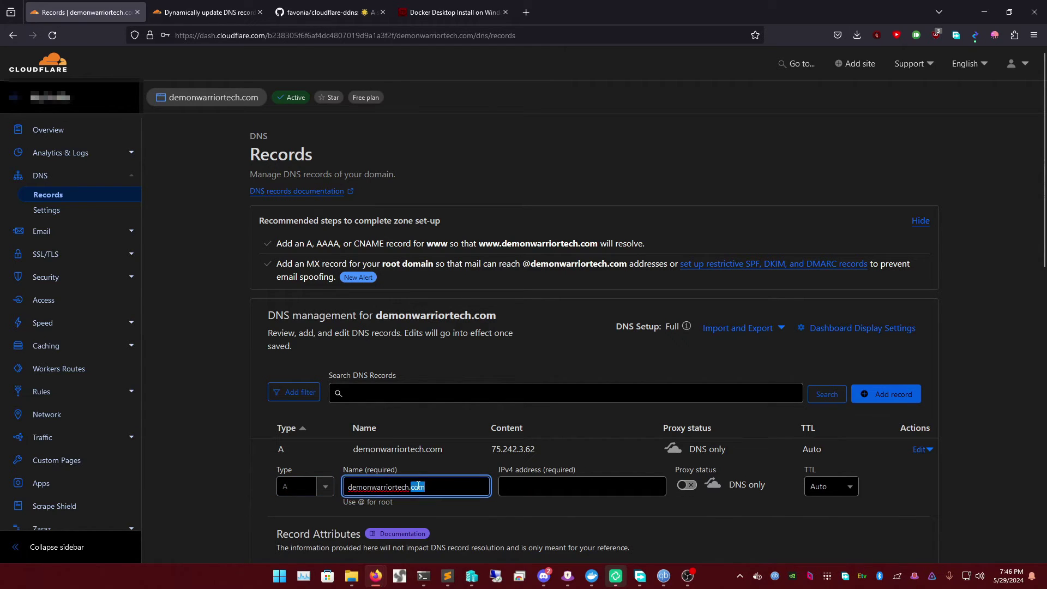
pyautogui.tripleClick(415, 487)
pyautogui.scroll(-1, 553, 480)
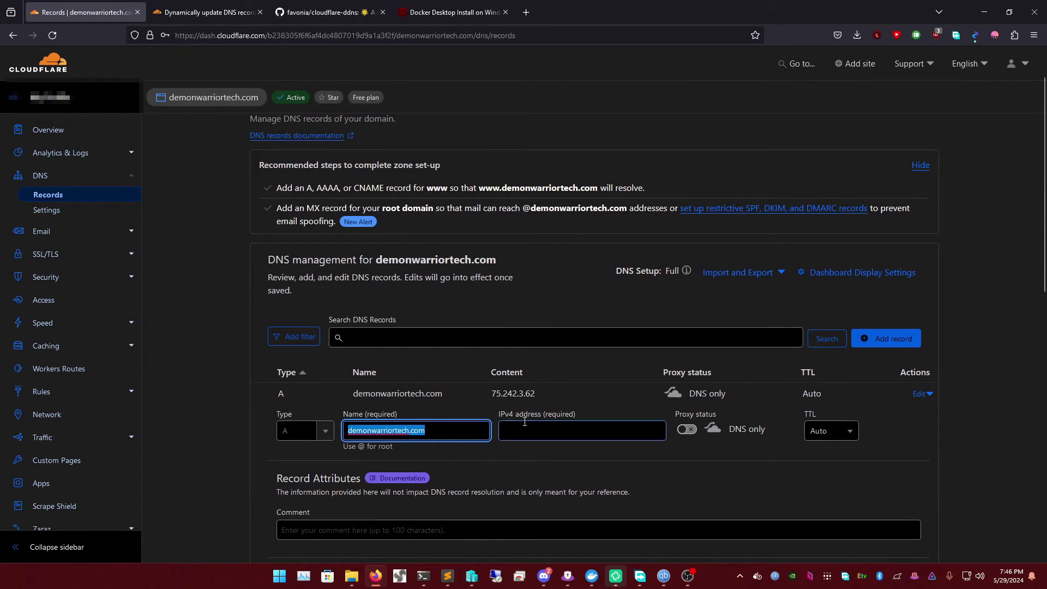
pyautogui.scroll(-2, 589, 406)
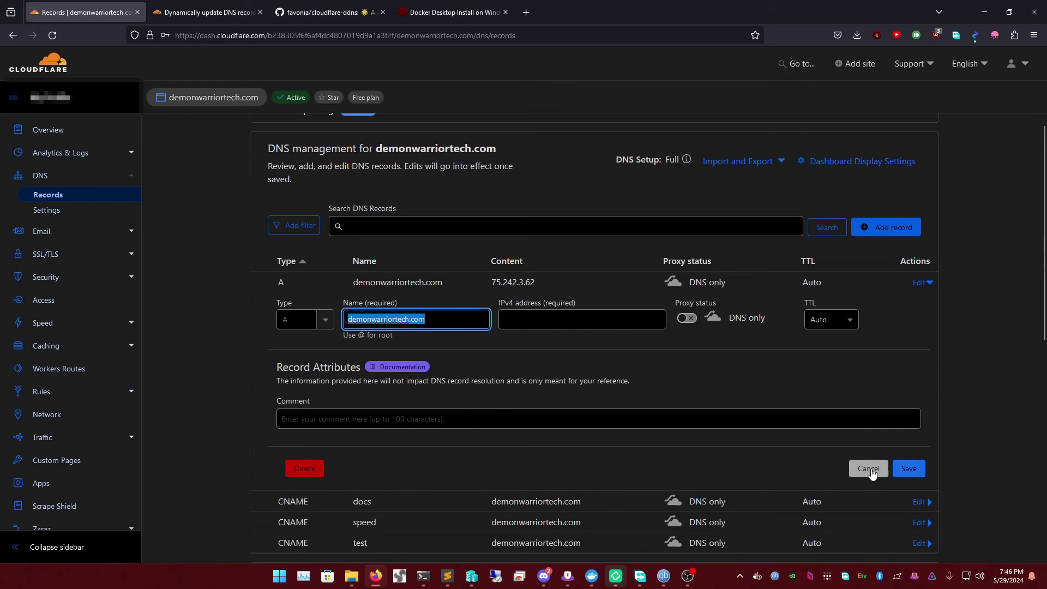
pyautogui.click(867, 470)
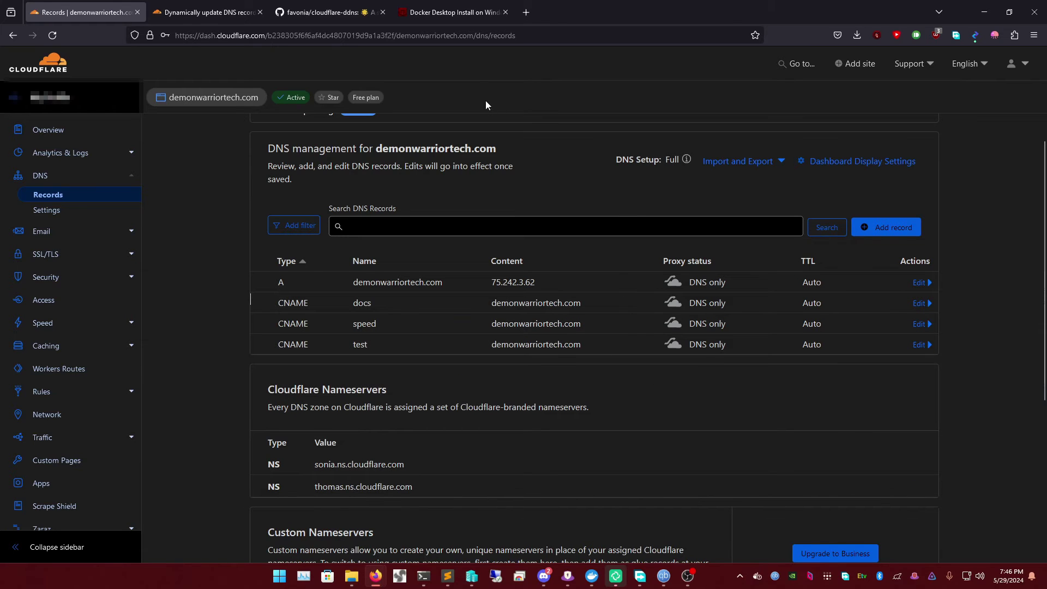
# Delete the ddns stack and its ddns-cloudflare-ddns-1 container forever in Docker Desktop
pyautogui.click(462, 5)
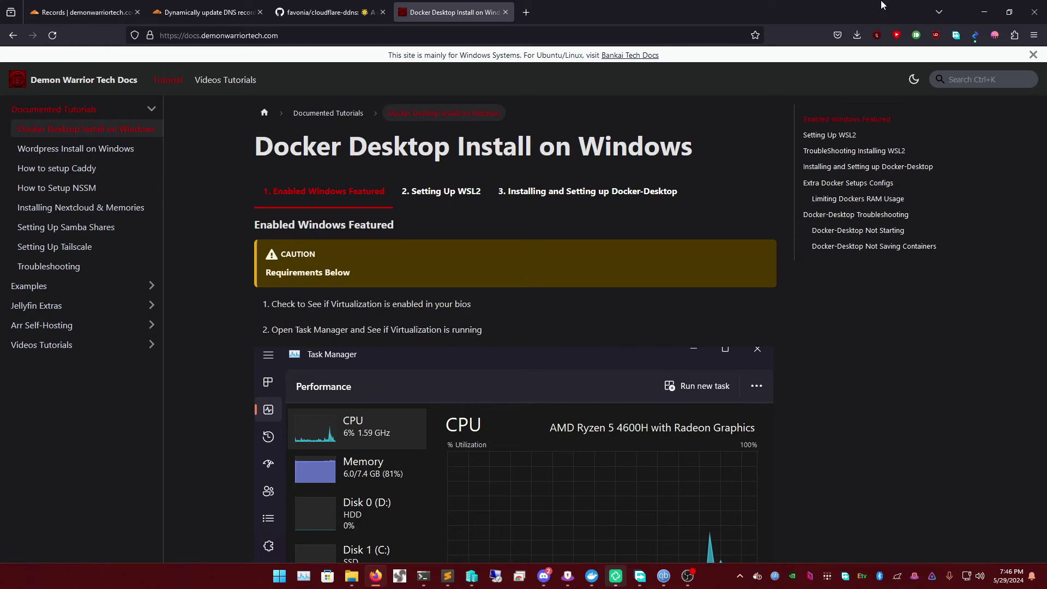
pyautogui.click(983, 7)
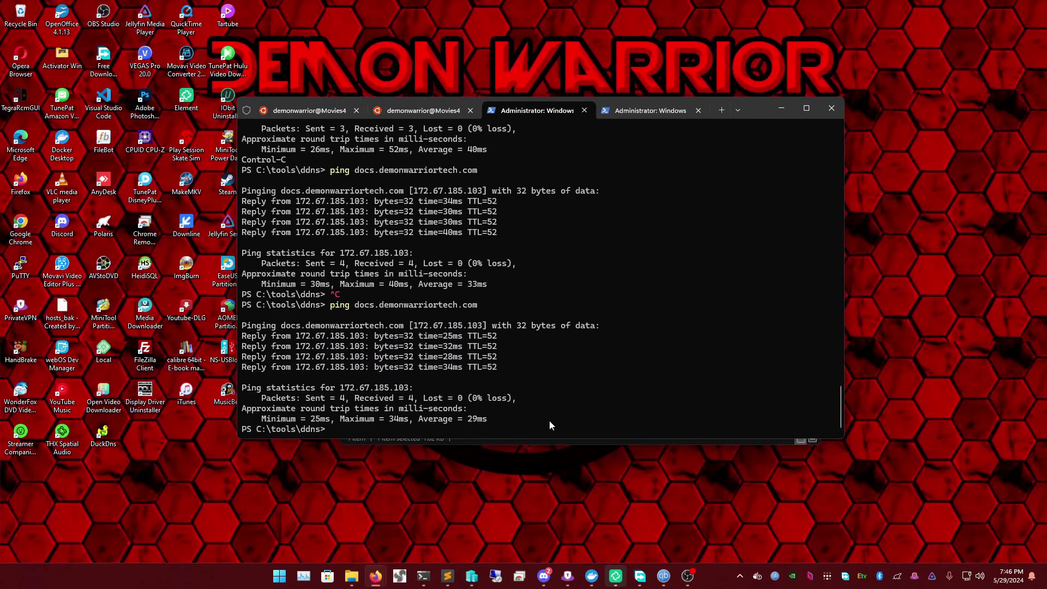
pyautogui.click(426, 420)
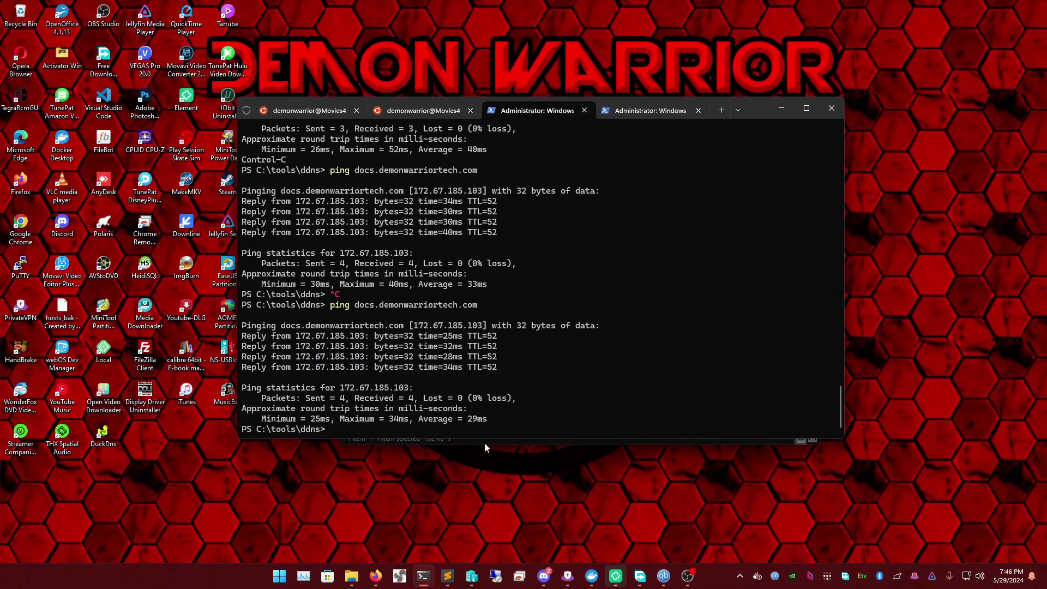
pyautogui.click(591, 576)
pyautogui.click(152, 49)
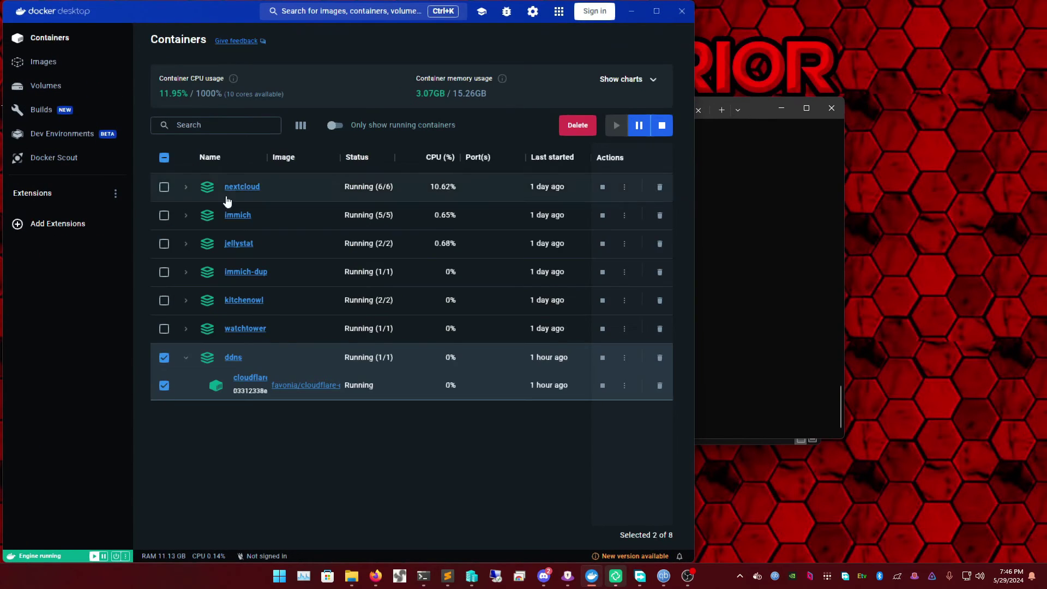
pyautogui.click(163, 358)
pyautogui.click(163, 357)
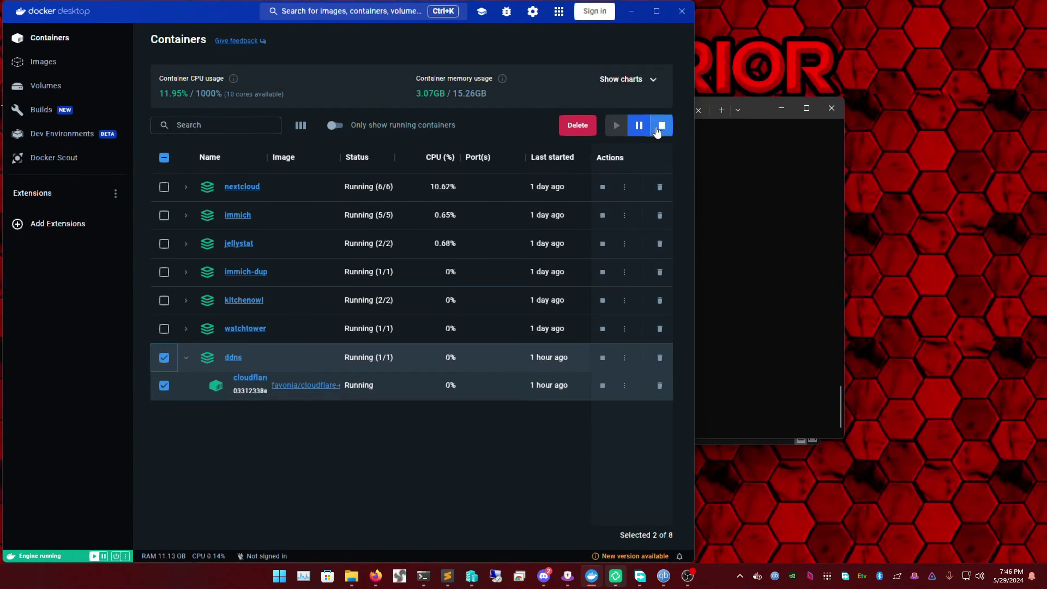
pyautogui.click(578, 125)
pyautogui.click(448, 334)
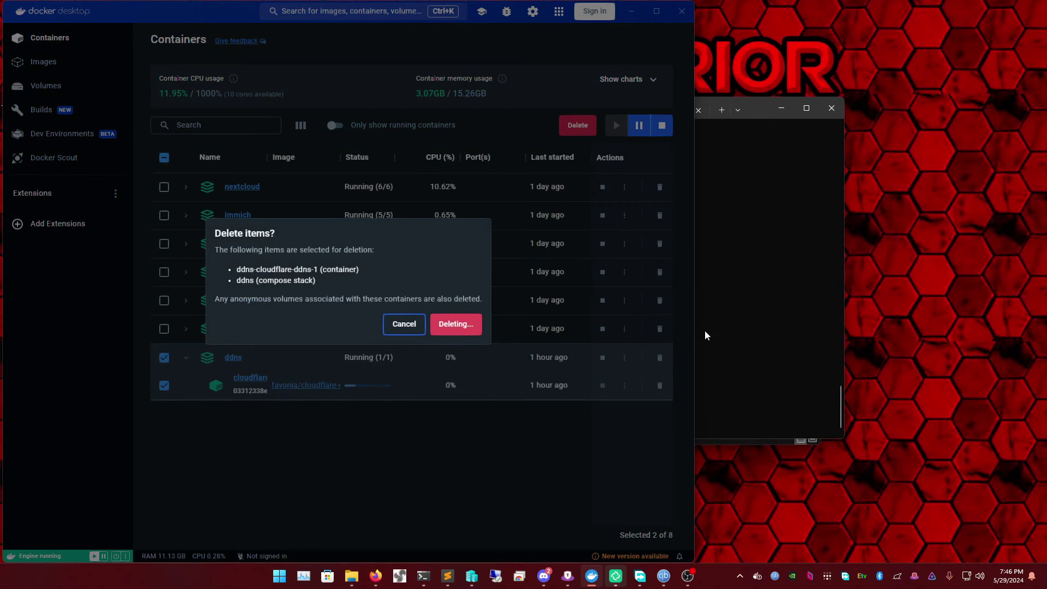
pyautogui.click(736, 321)
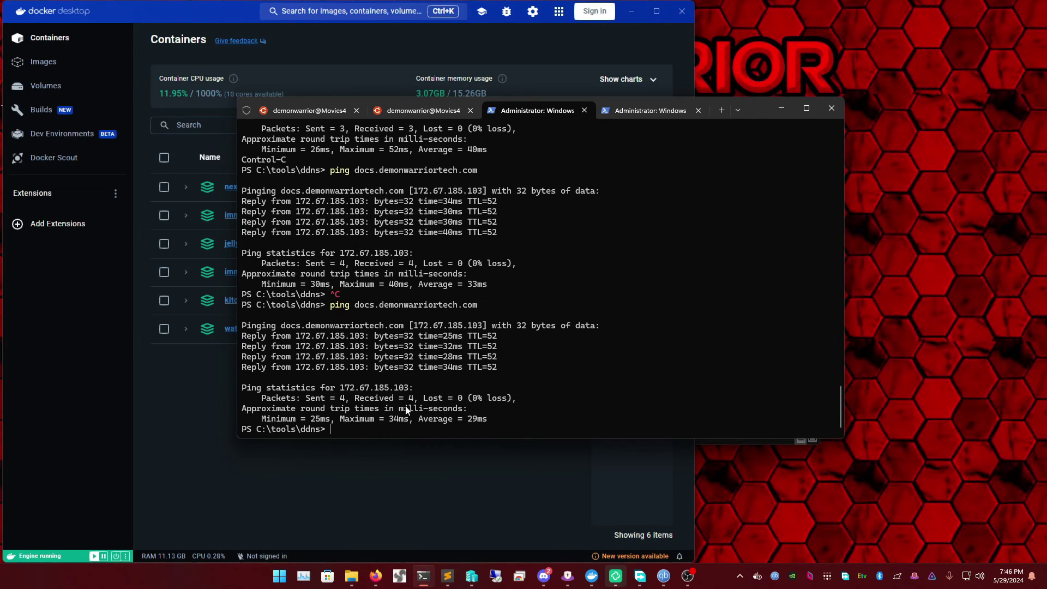
# Reload the Docker Desktop install docs page in the browser
pyautogui.moveTo(384, 580)
pyautogui.click(445, 520)
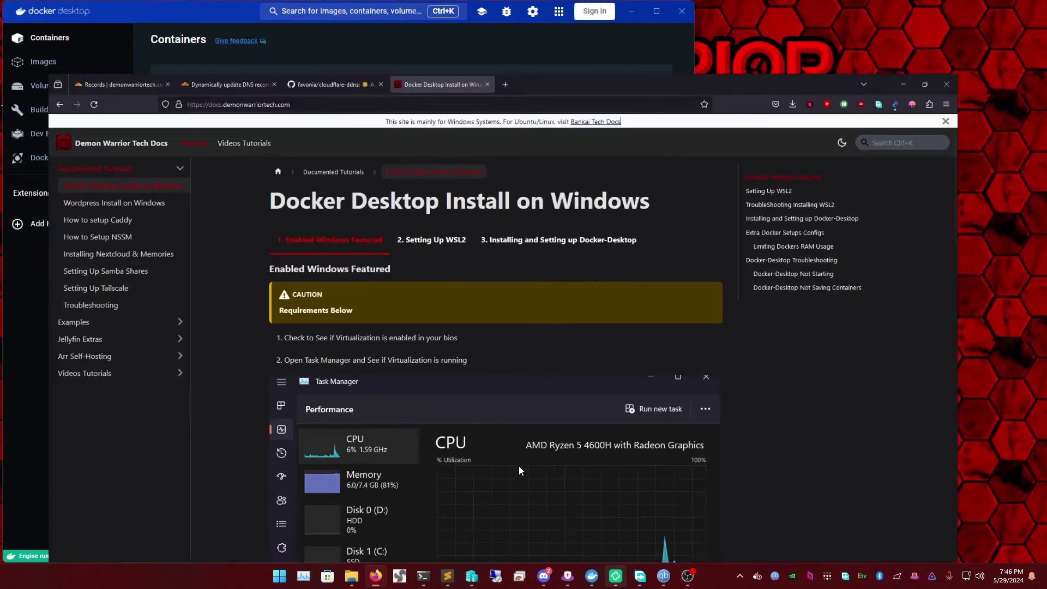
pyautogui.click(302, 34)
pyautogui.press('Return')
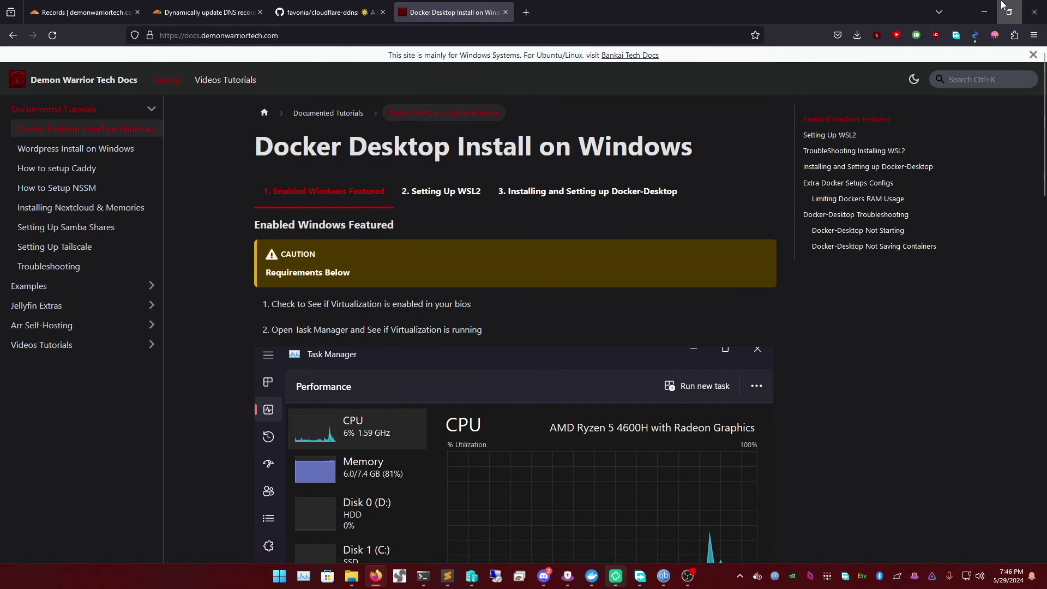
pyautogui.click(979, 13)
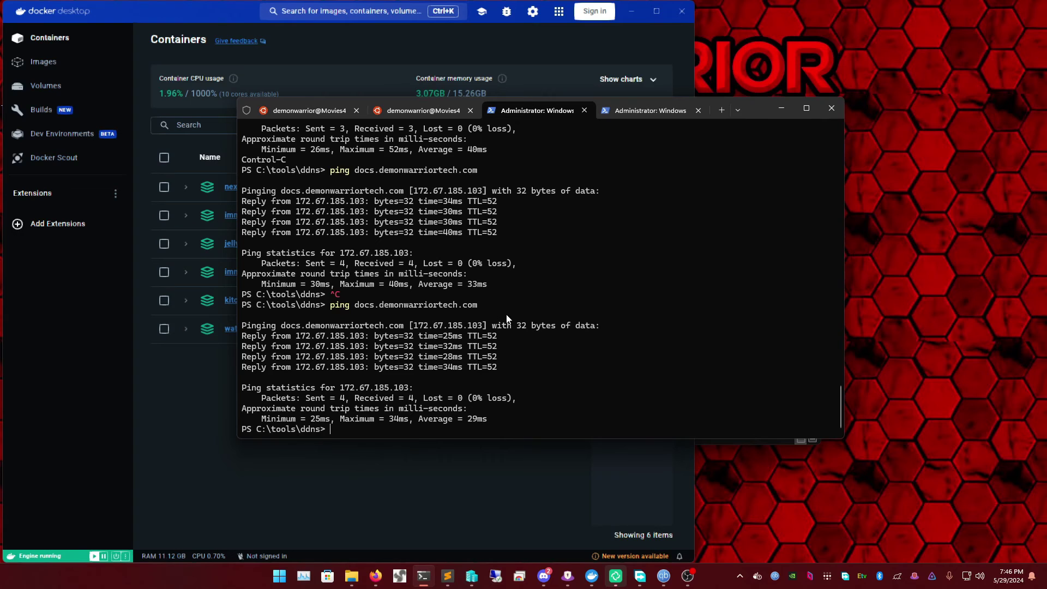
# Run docker compose up -d in C:\tools\ddns to start the ddns-cloudflare-ddns-1 container
pyautogui.press('Up')
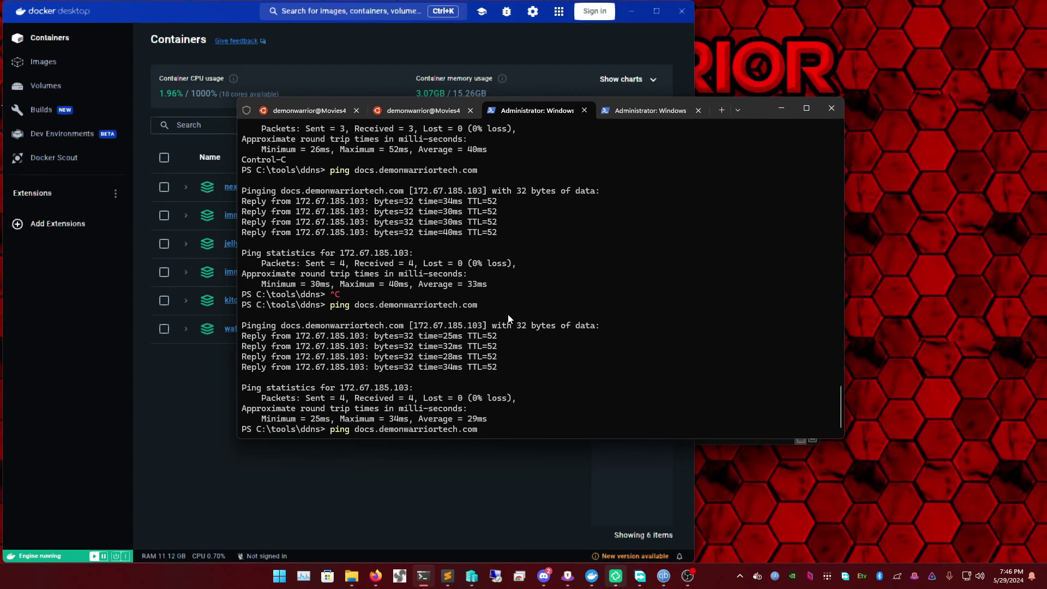
pyautogui.press('Escape')
pyautogui.write('docker ')
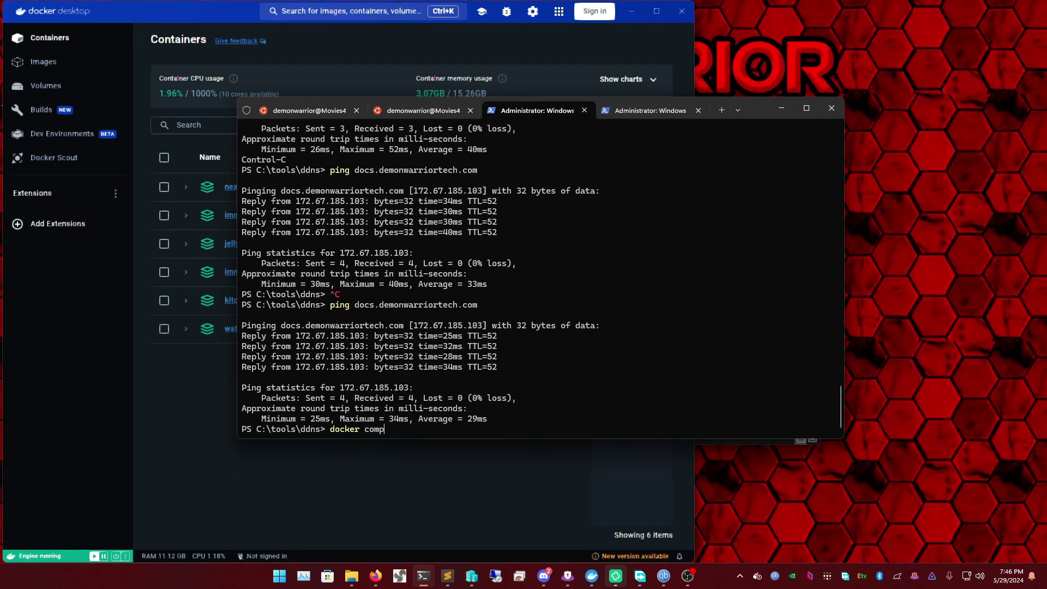
pyautogui.write('compose up -d')
pyautogui.press('Return')
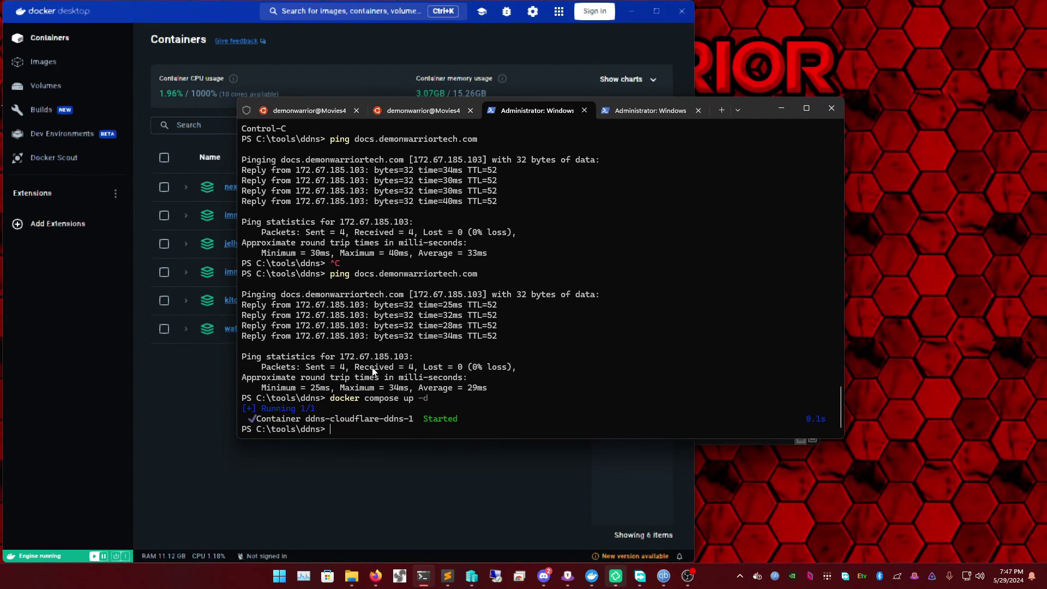
pyautogui.click(282, 469)
# View the ddns-cloudflare-ddns-1 logs reporting the A records already up to date
pyautogui.click(372, 385)
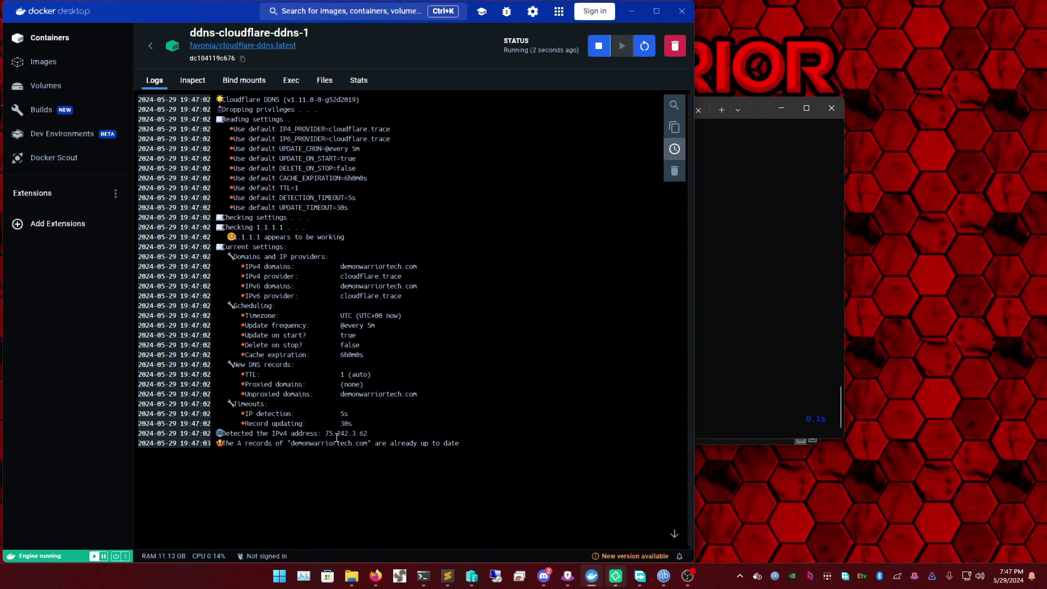
pyautogui.click(384, 453)
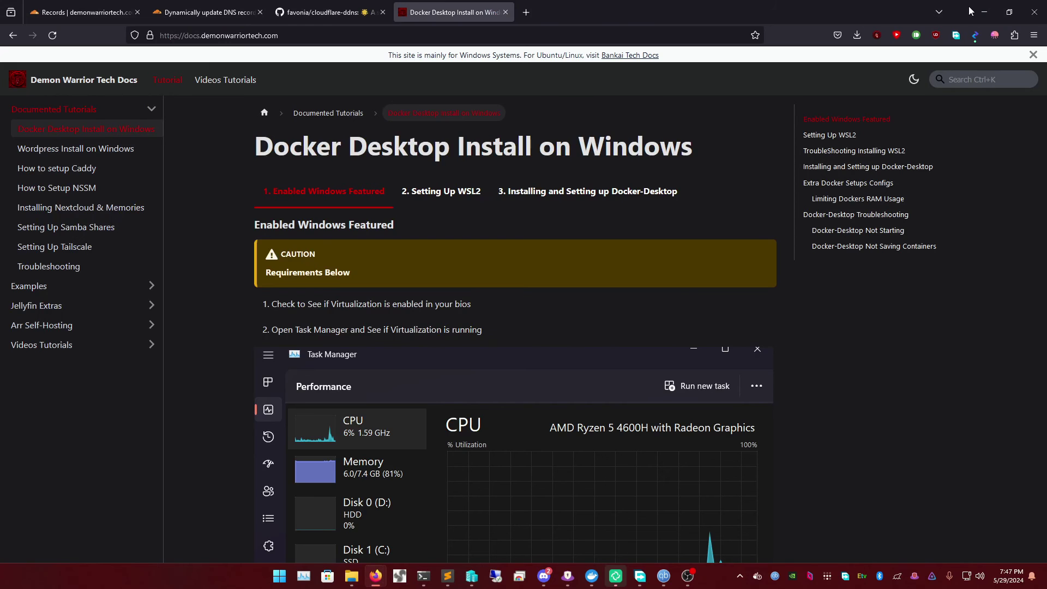
pyautogui.click(985, 12)
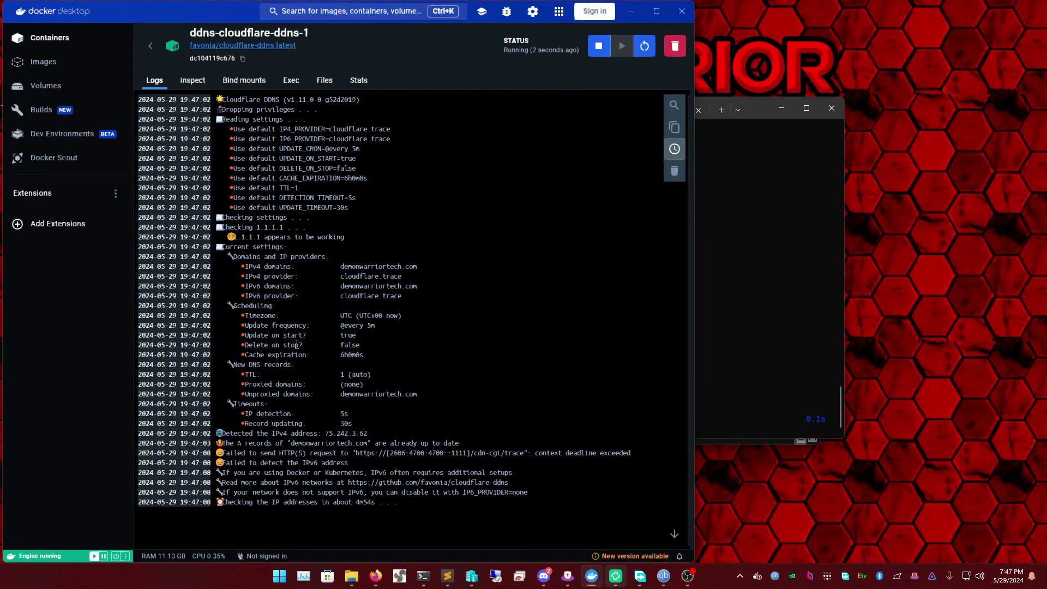
# Collapse the ddns stack in the Containers list and minimize Docker Desktop
pyautogui.click(148, 45)
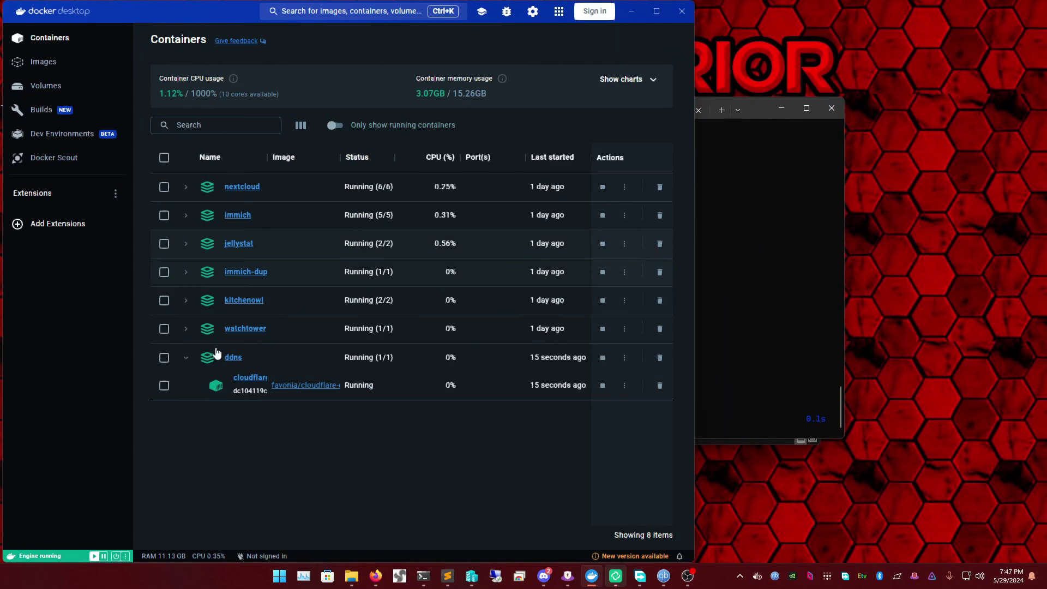
pyautogui.click(185, 358)
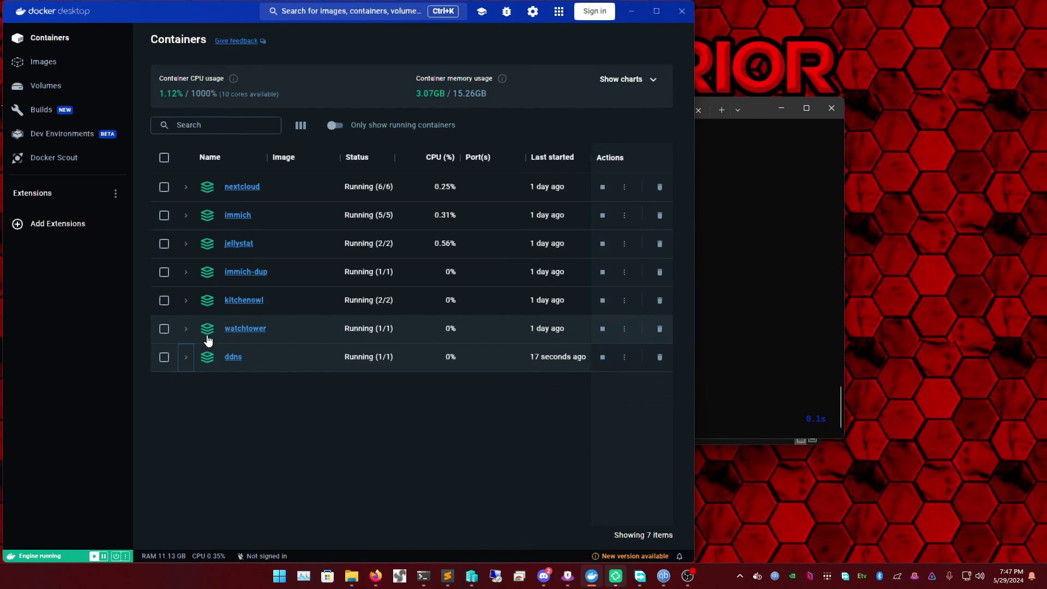
pyautogui.click(630, 11)
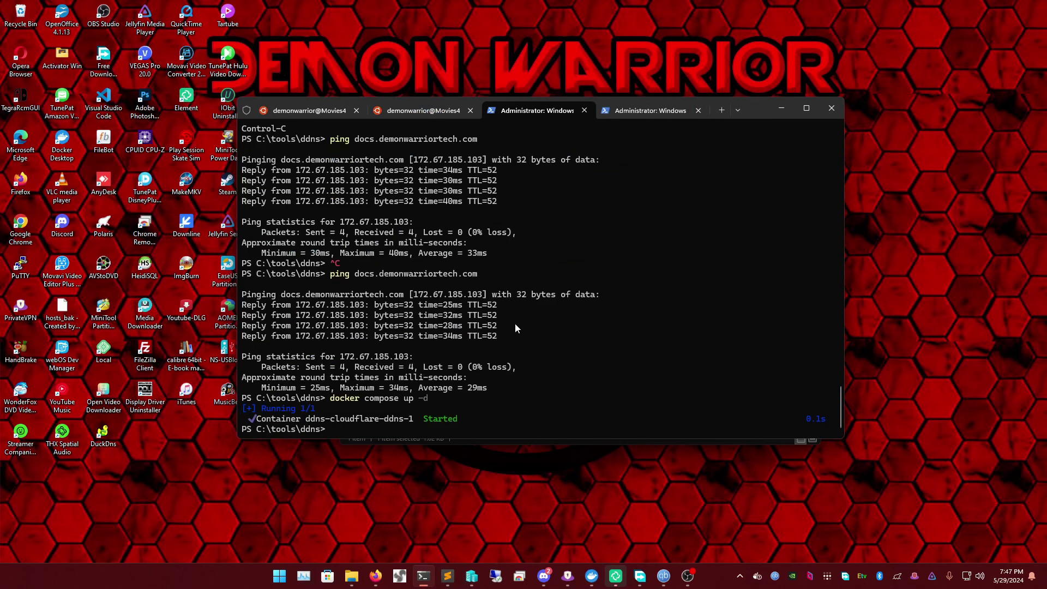
# Check the Cloudflare DNS records list showing the A record at 75.242.3.62
pyautogui.moveTo(368, 562)
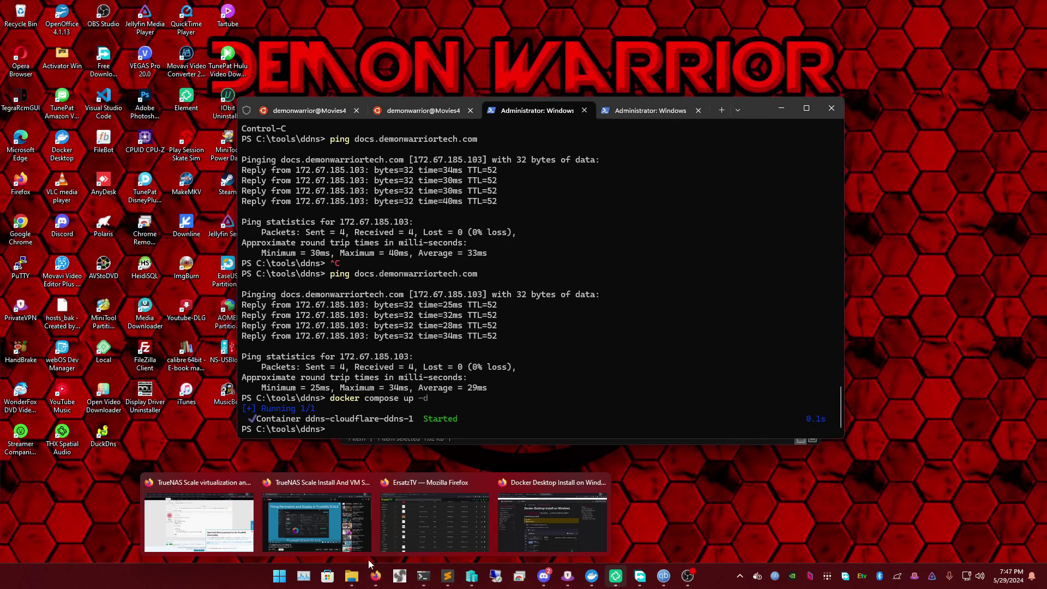
pyautogui.click(532, 518)
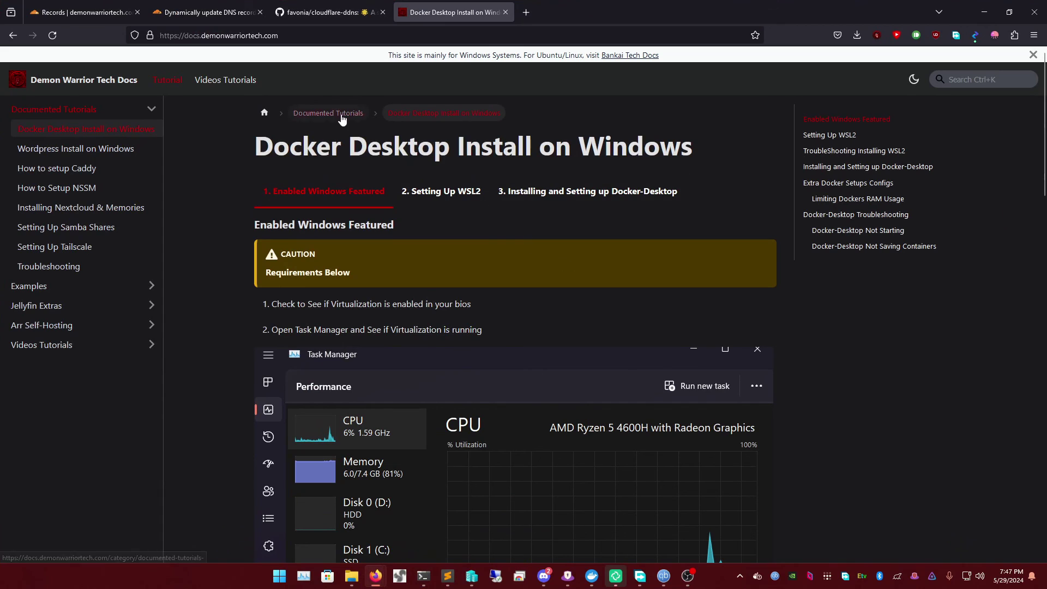
pyautogui.click(82, 12)
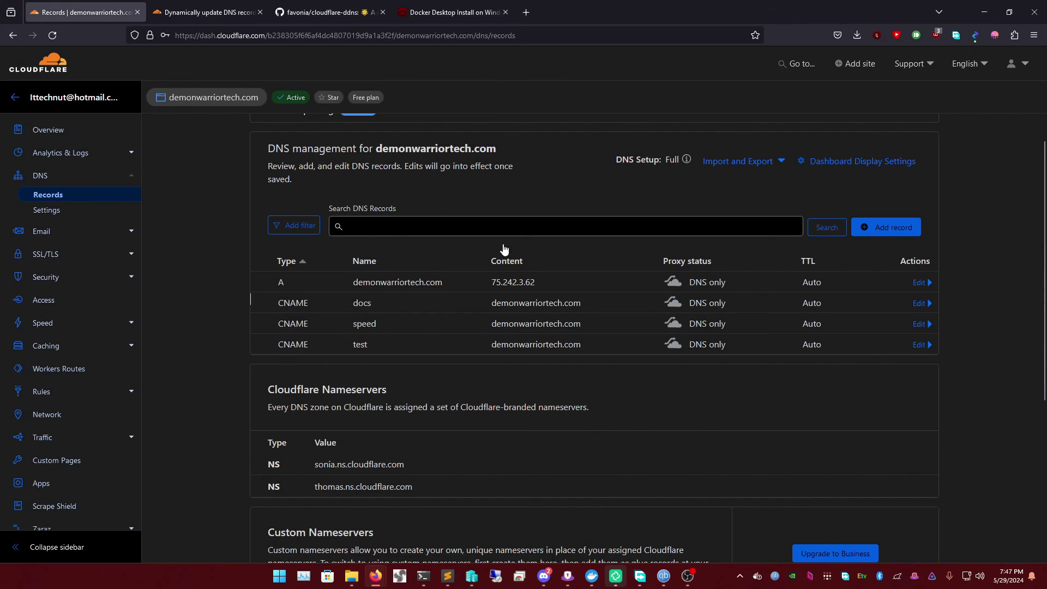
# Reload the Docker Desktop Install on Windows docs page
pyautogui.click(447, 12)
pyautogui.click(348, 36)
pyautogui.click(357, 64)
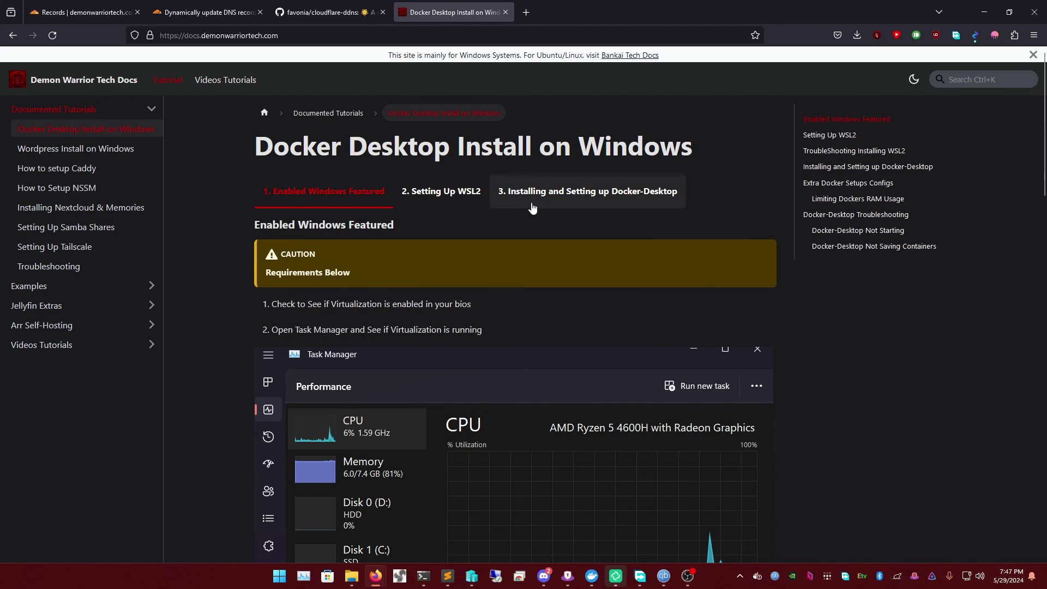
pyautogui.scroll(-1, 397, 270)
pyautogui.scroll(1, 397, 270)
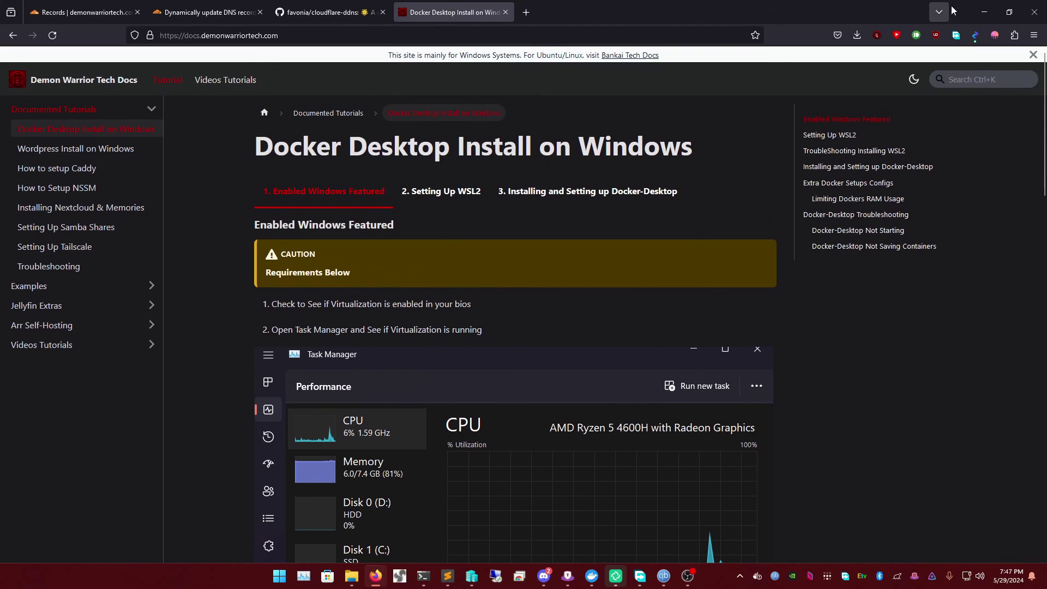